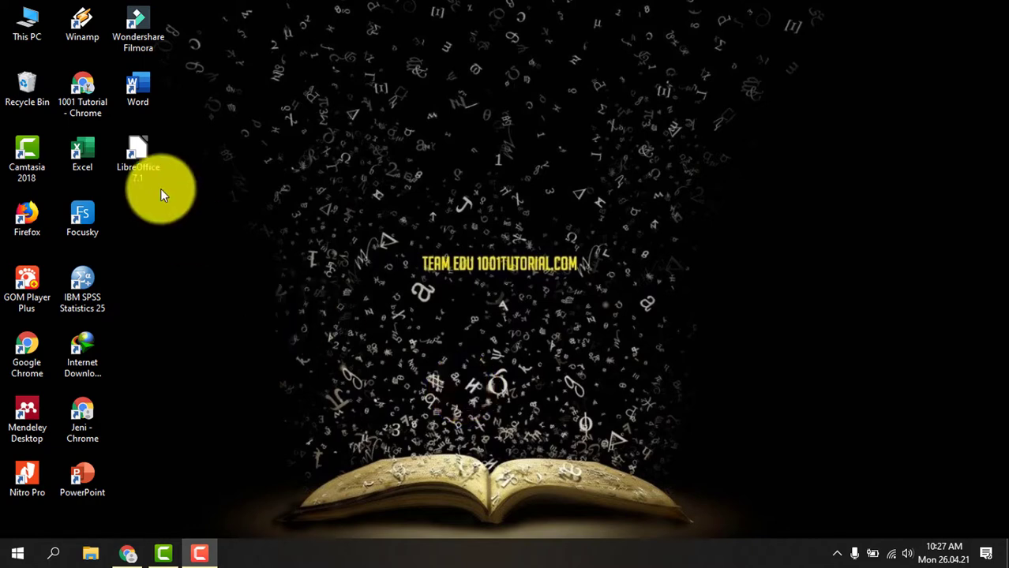
Open a maximized Chrome window and go to the website openshot.com.
{"action": "double_click", "coordinate": [84, 95]}
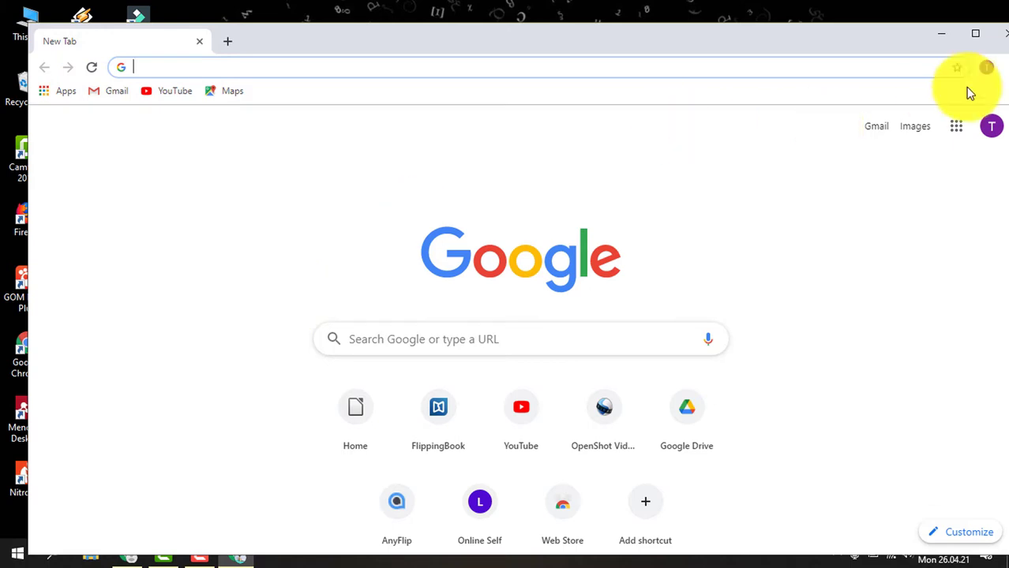
{"action": "left_click", "coordinate": [975, 33]}
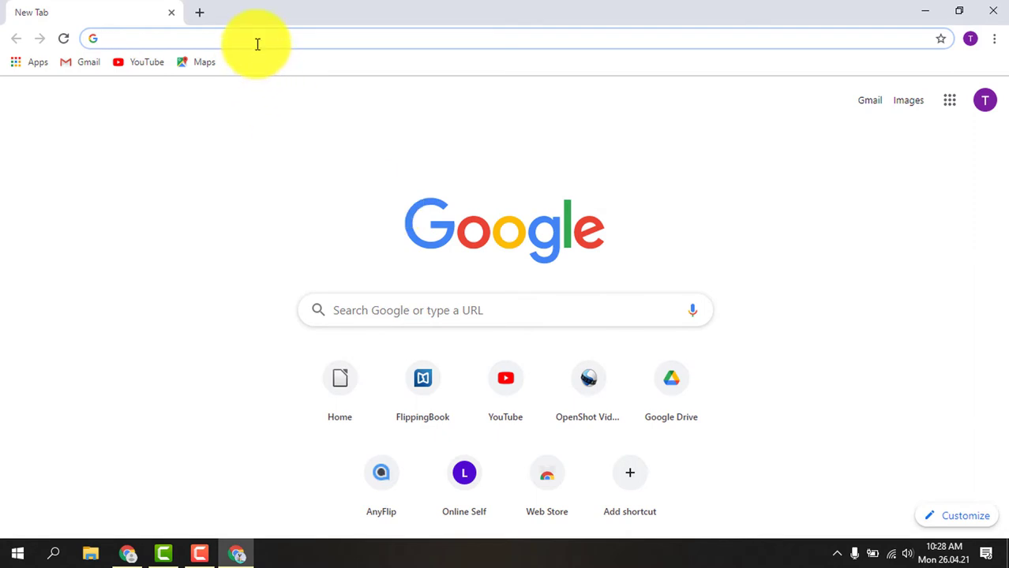
{"action": "type", "text": "open"}
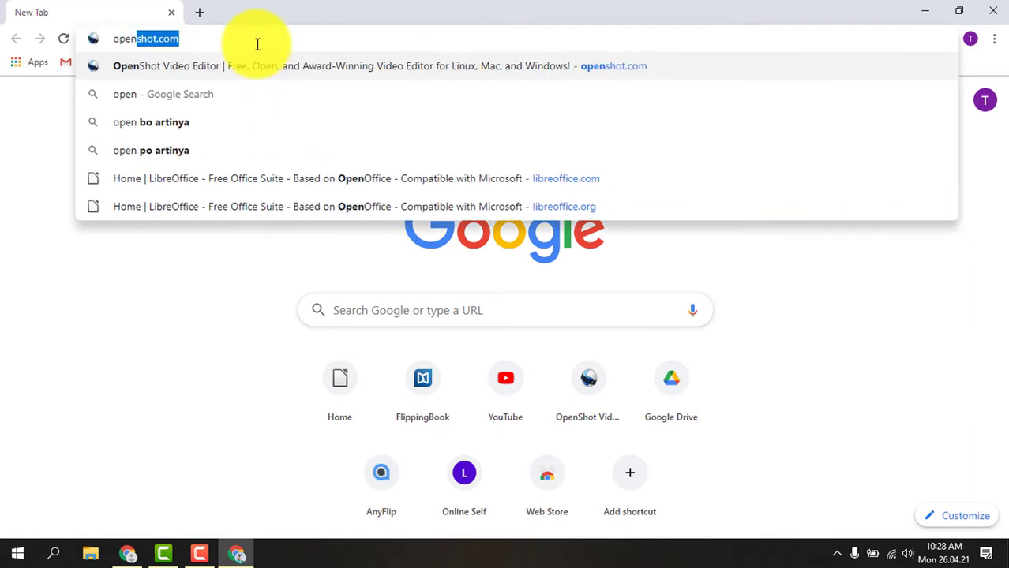
{"action": "type", "text": "shot.com"}
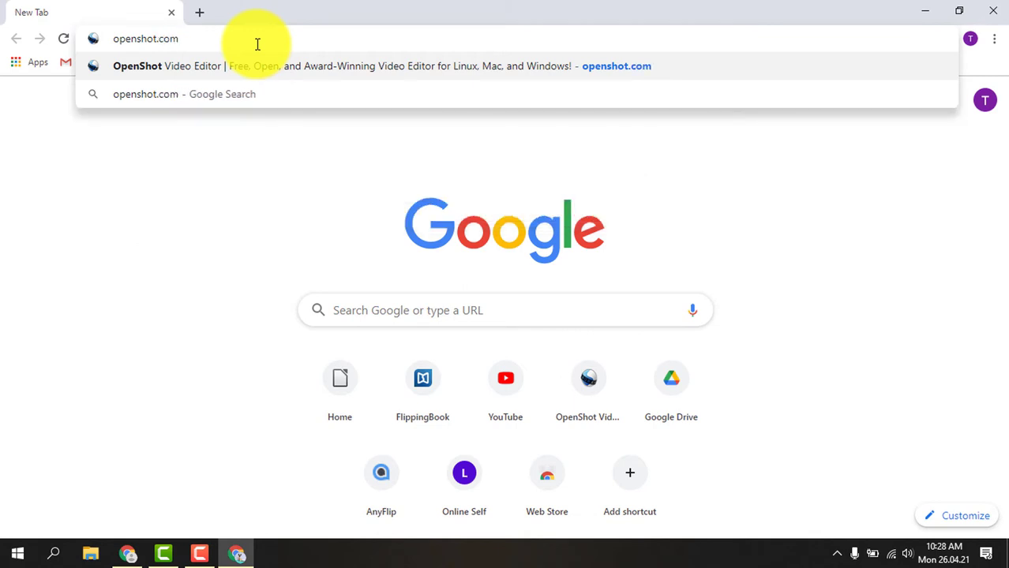
{"action": "key", "text": "Return"}
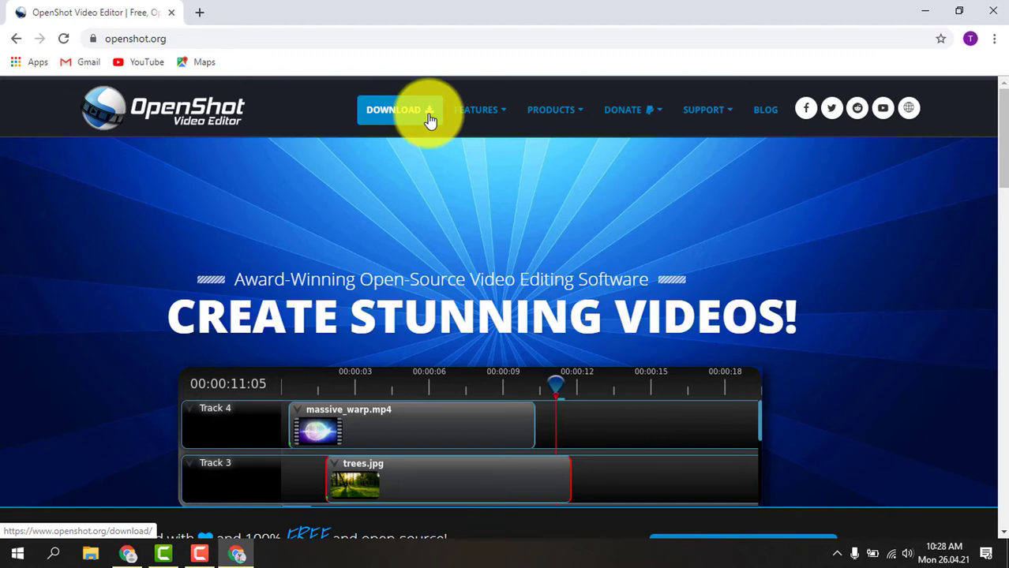
Start the Windows 64-bit installer v2.5.1 download from OpenShot's download page and cancel it.
{"action": "left_click", "coordinate": [428, 117]}
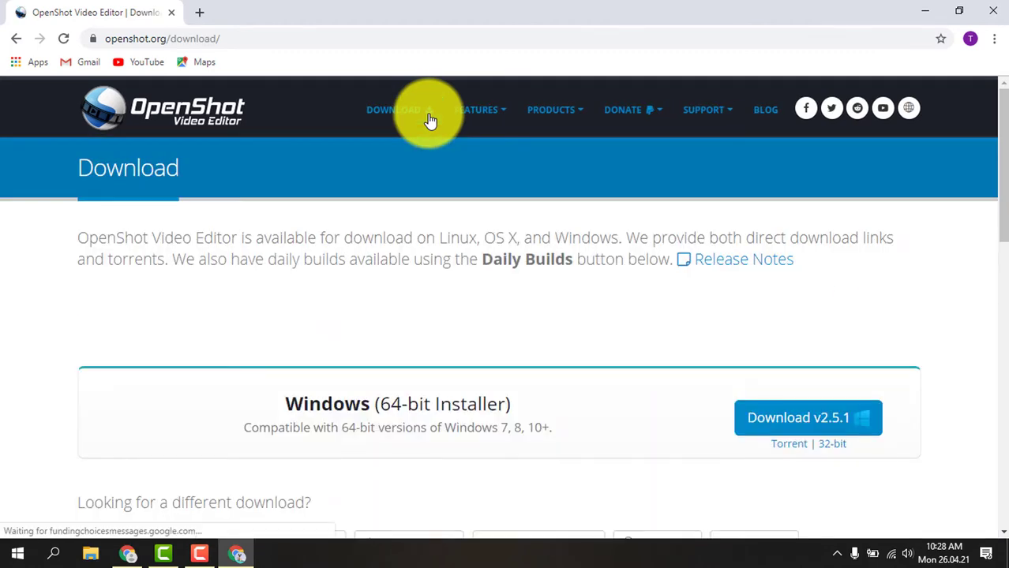
{"action": "scroll", "coordinate": [997, 221], "scroll_direction": "down", "scroll_amount": 1}
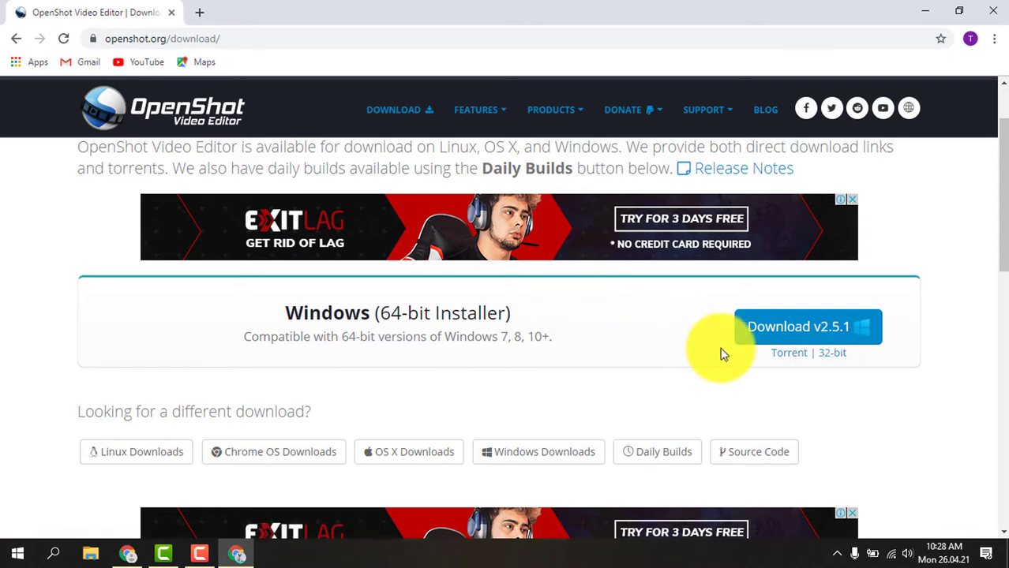
{"action": "left_click", "coordinate": [795, 333]}
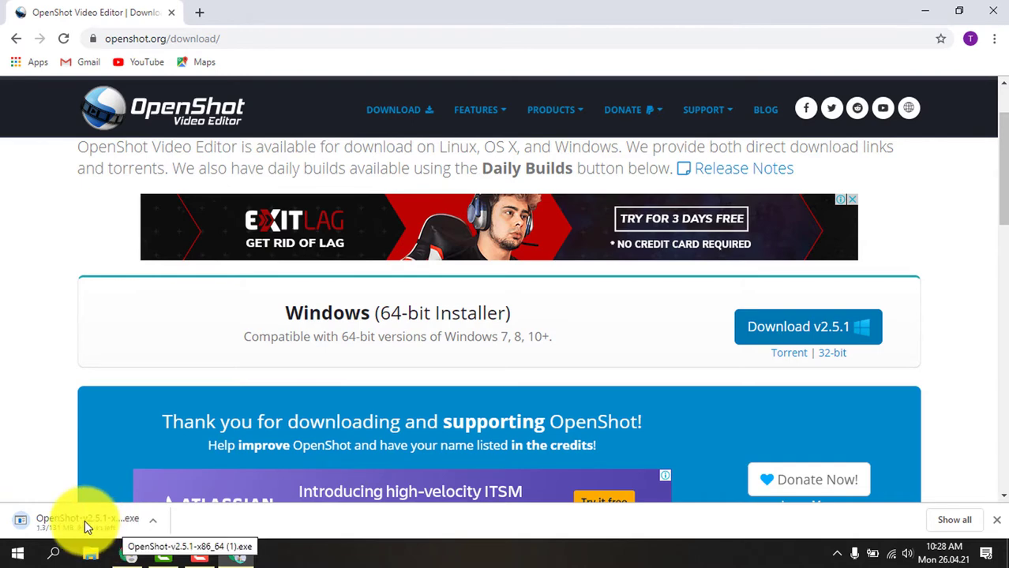
{"action": "left_click", "coordinate": [153, 519]}
{"action": "left_click", "coordinate": [180, 499]}
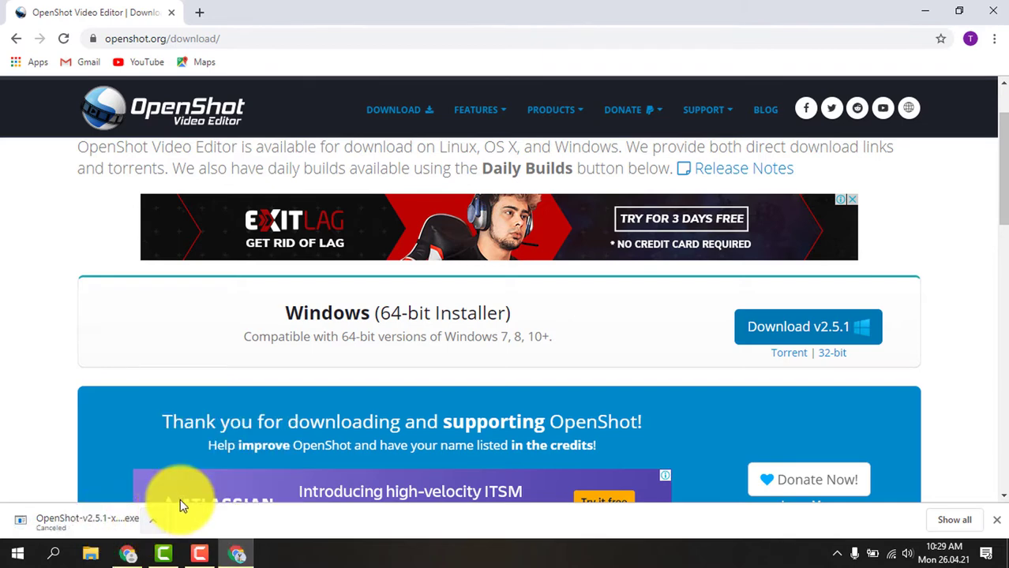
Switch to File Explorer and run the OpenShot-v2.5.1-x86_64 installer from the Downloads folder.
{"action": "left_click", "coordinate": [98, 555]}
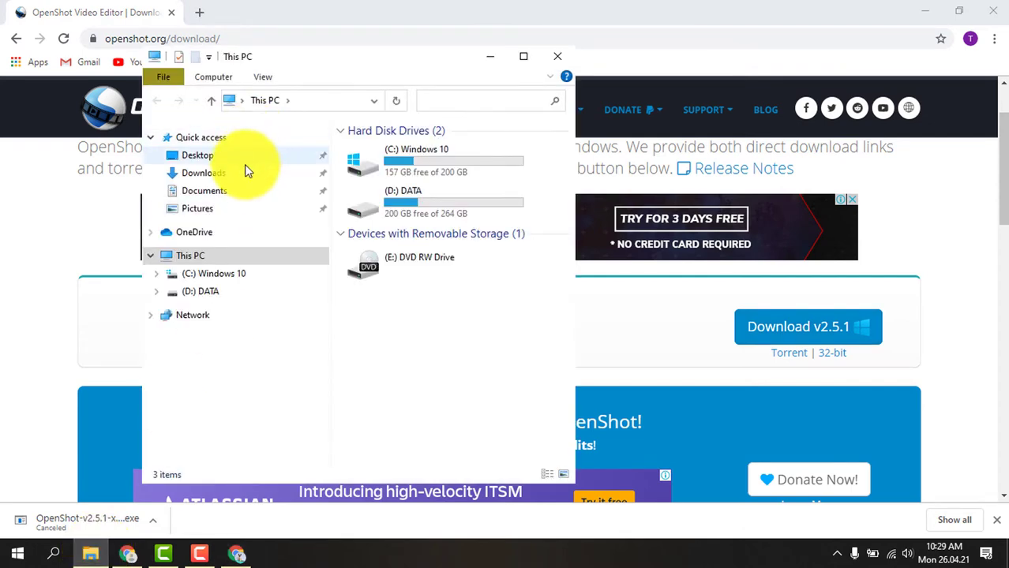
{"action": "left_click", "coordinate": [245, 172]}
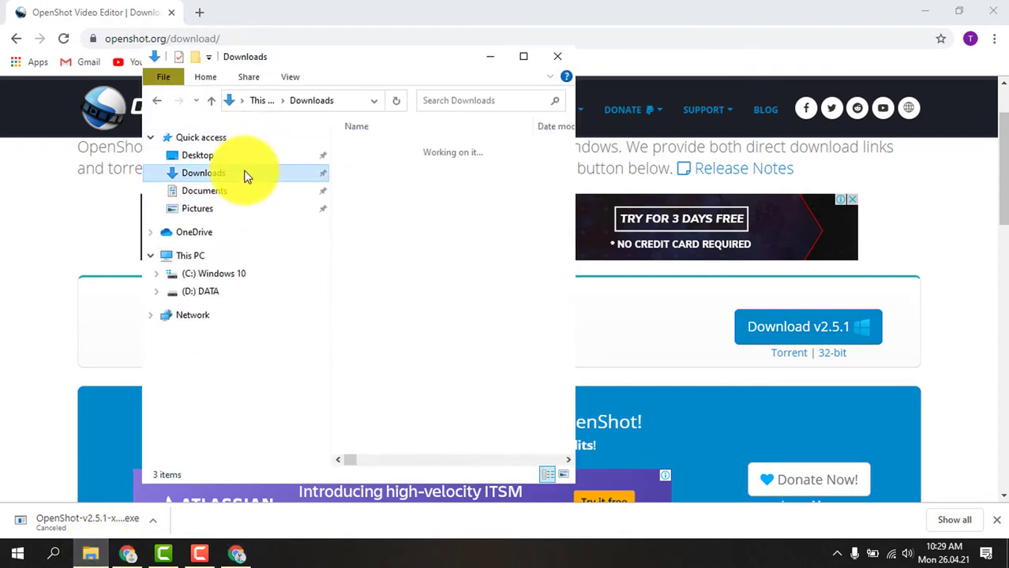
{"action": "left_click", "coordinate": [525, 60]}
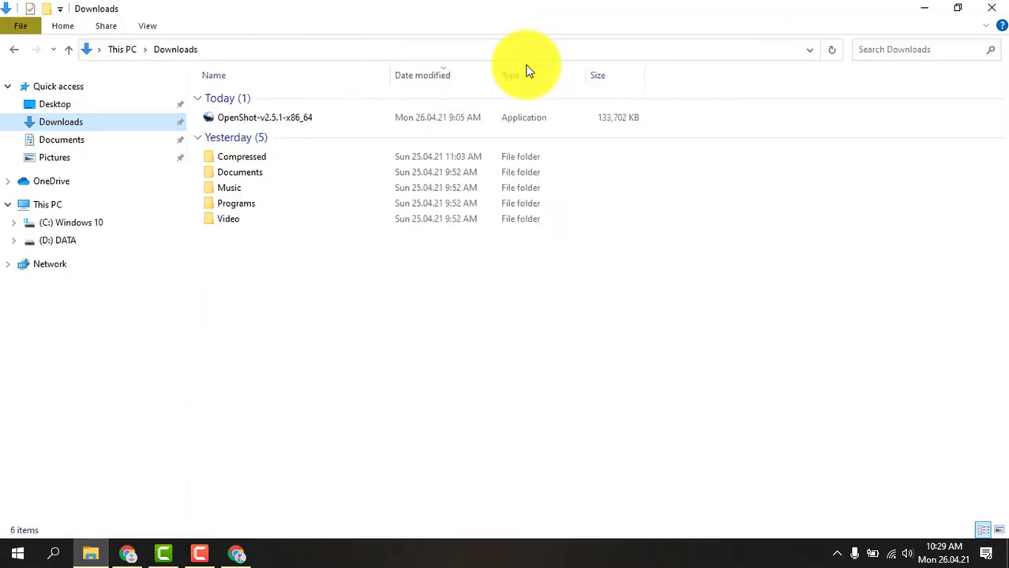
{"action": "left_click", "coordinate": [243, 125]}
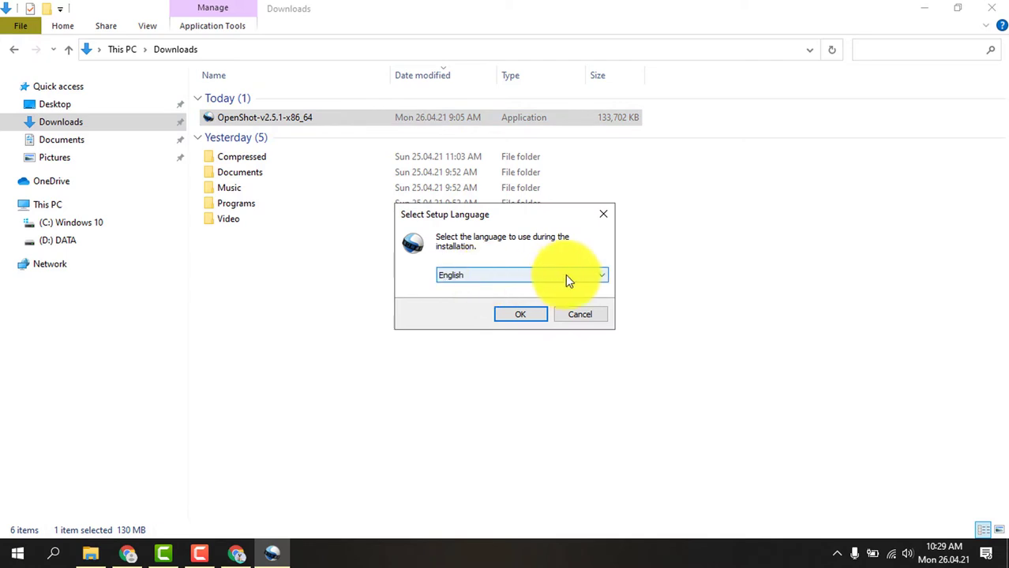
Set the setup language to Bahasa Indonesia and proceed to the license agreement.
{"action": "left_click", "coordinate": [604, 276]}
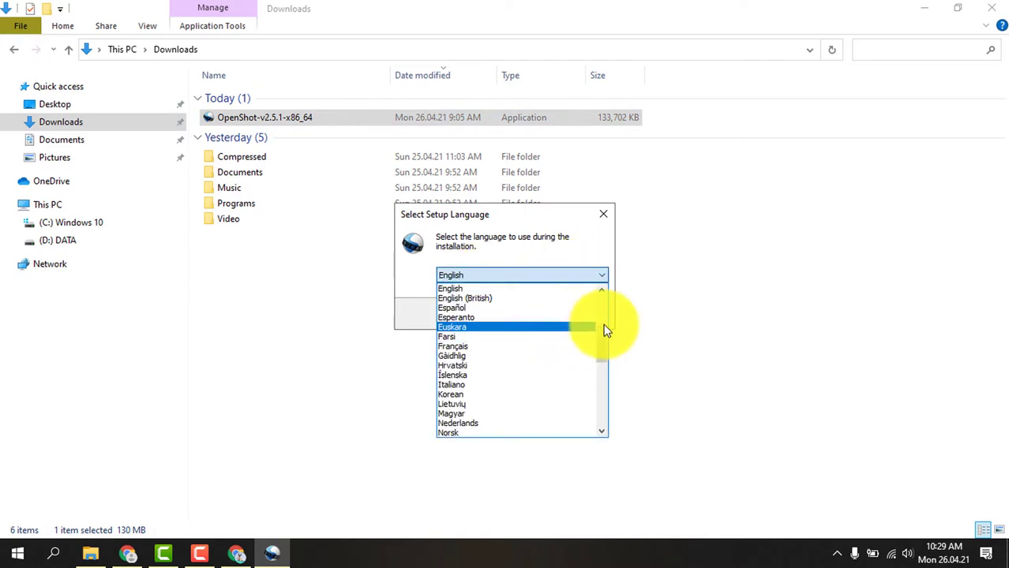
{"action": "mouse_move", "coordinate": [604, 329]}
{"action": "left_mouse_down"}
{"action": "mouse_move", "coordinate": [603, 402]}
{"action": "mouse_move", "coordinate": [619, 334]}
{"action": "mouse_move", "coordinate": [609, 295]}
{"action": "left_mouse_up"}
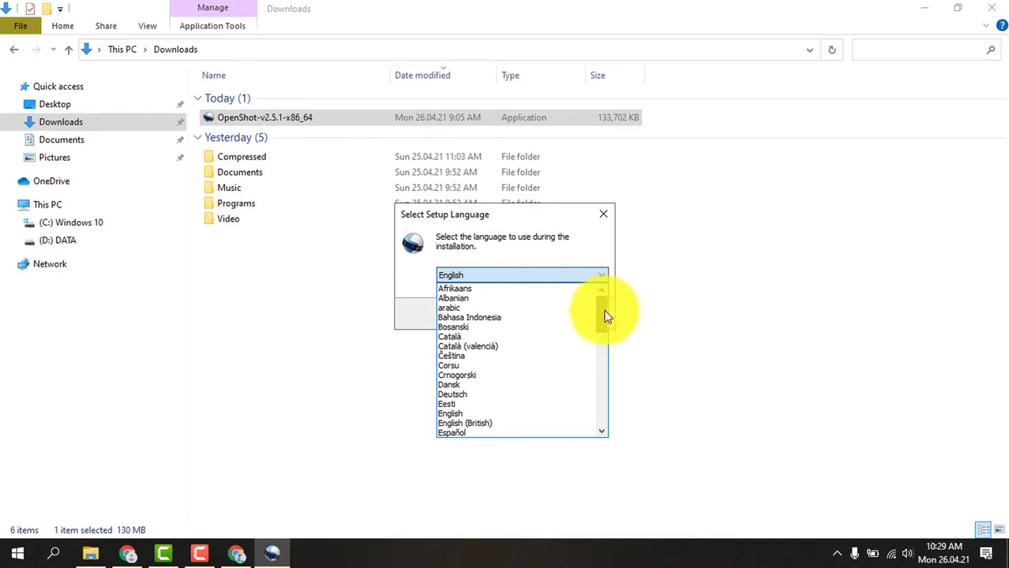
{"action": "left_click", "coordinate": [537, 317]}
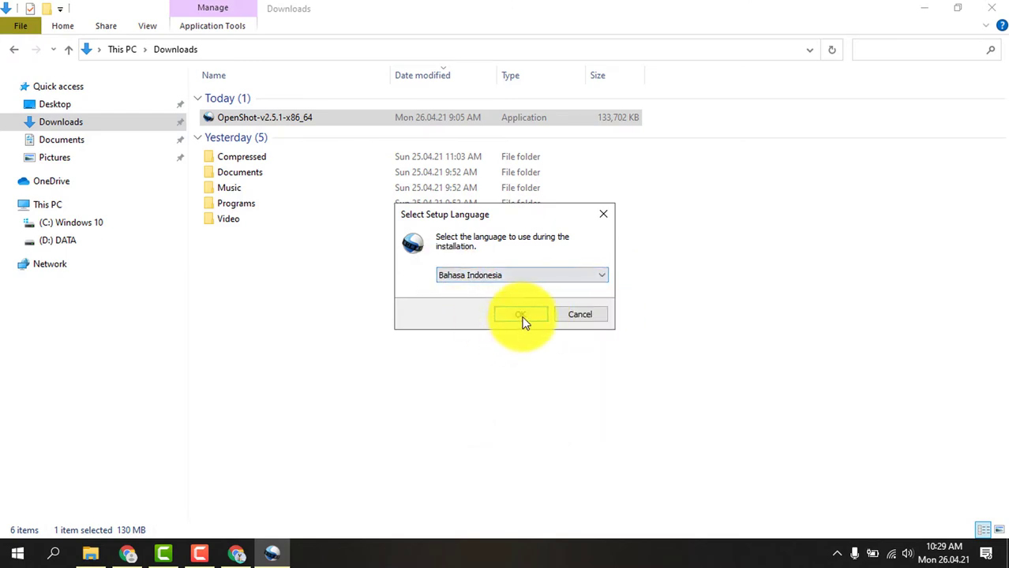
{"action": "left_click", "coordinate": [522, 318]}
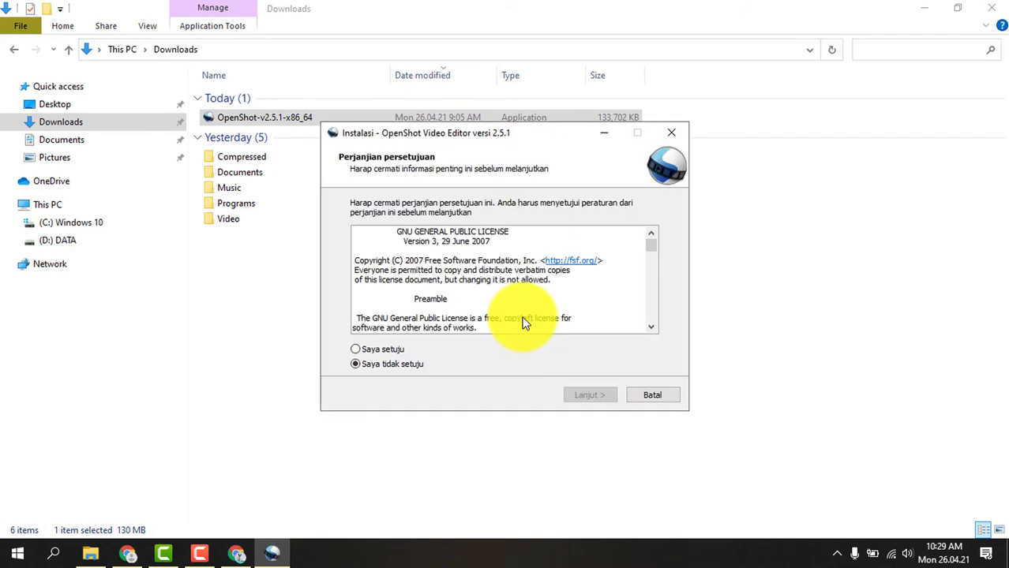
Accept the license agreement and keep C:\Program Files\OpenShot Video Editor as the installation folder.
{"action": "left_click", "coordinate": [356, 349]}
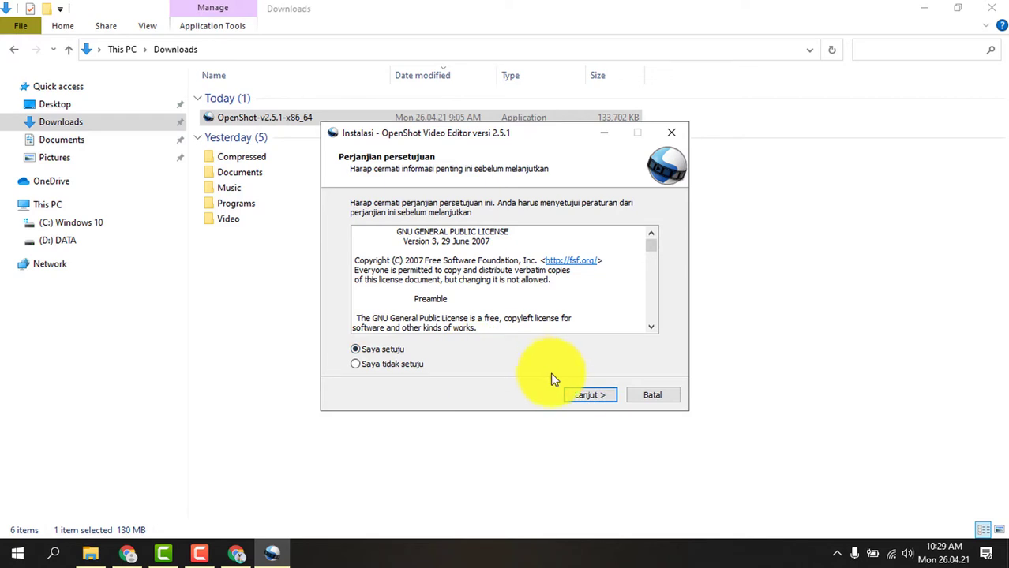
{"action": "left_click", "coordinate": [584, 395]}
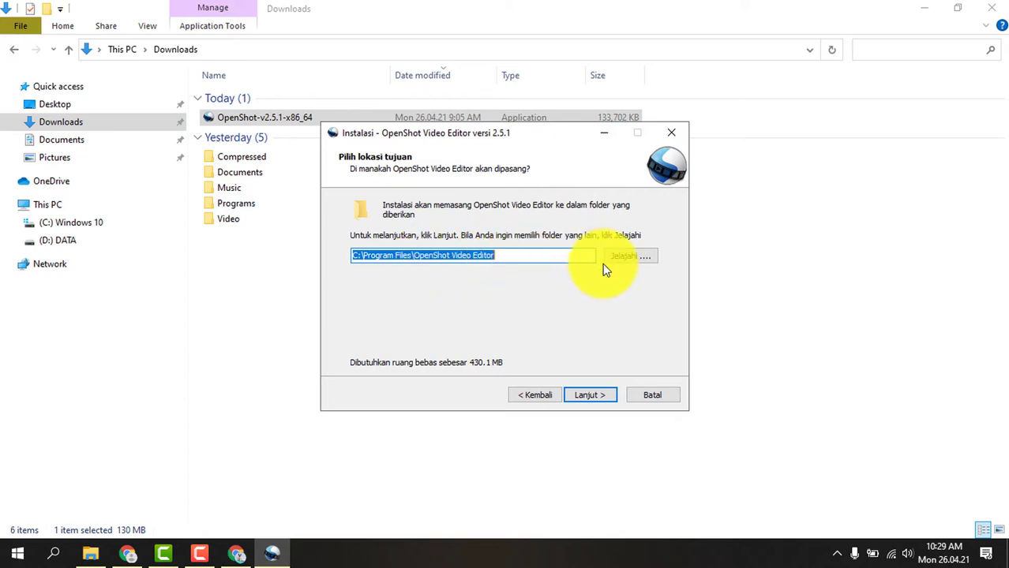
{"action": "left_click", "coordinate": [592, 402]}
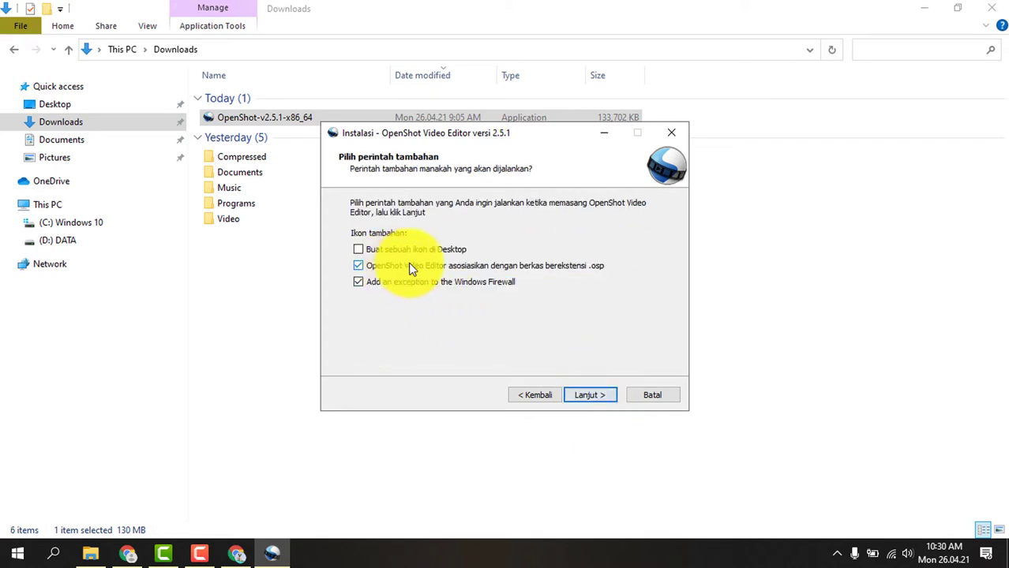
Install OpenShot with a desktop icon added to the extra tasks, and finish setup with the launch option enabled.
{"action": "left_click", "coordinate": [359, 251]}
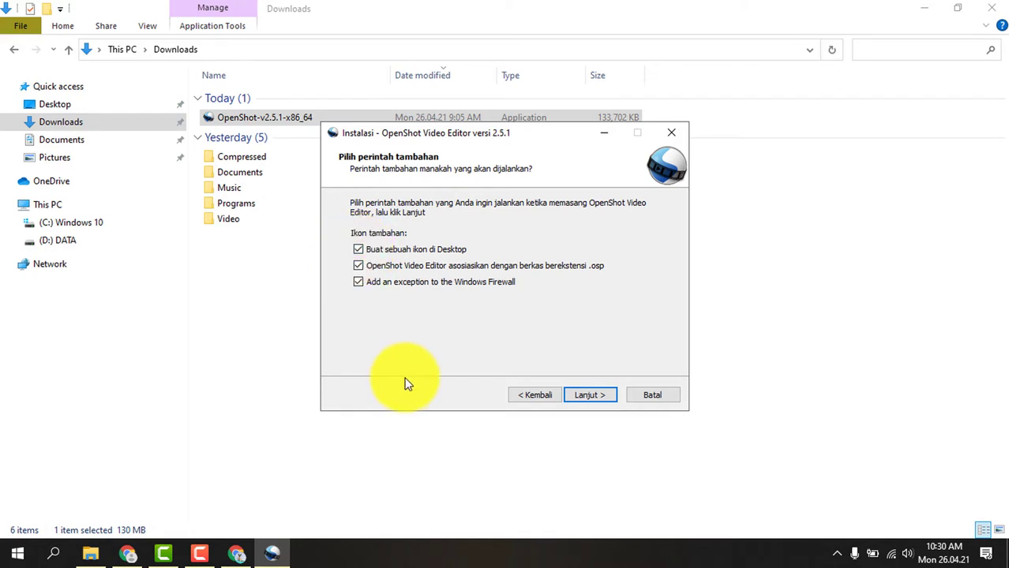
{"action": "left_click", "coordinate": [606, 396]}
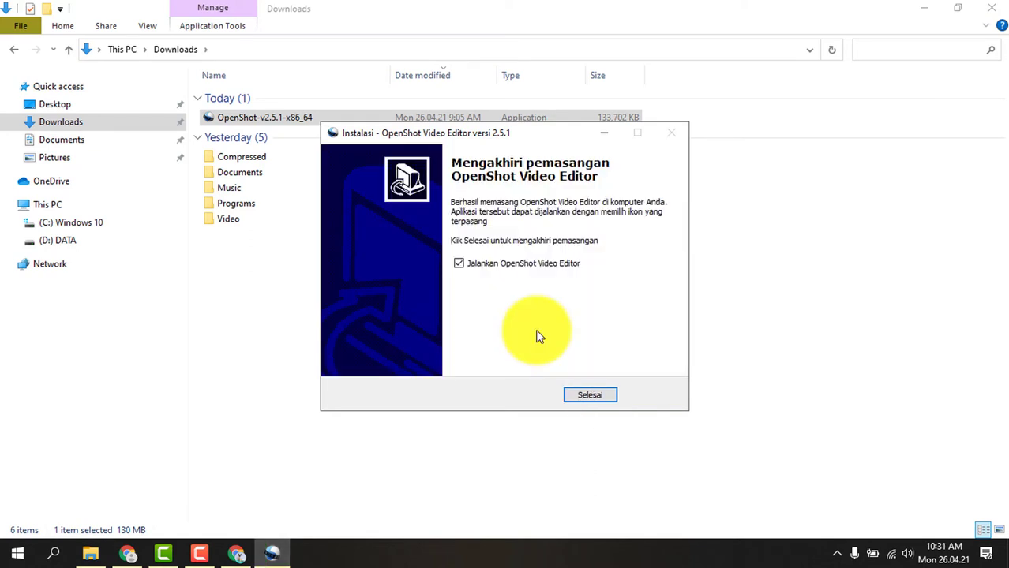
{"action": "left_click", "coordinate": [585, 397]}
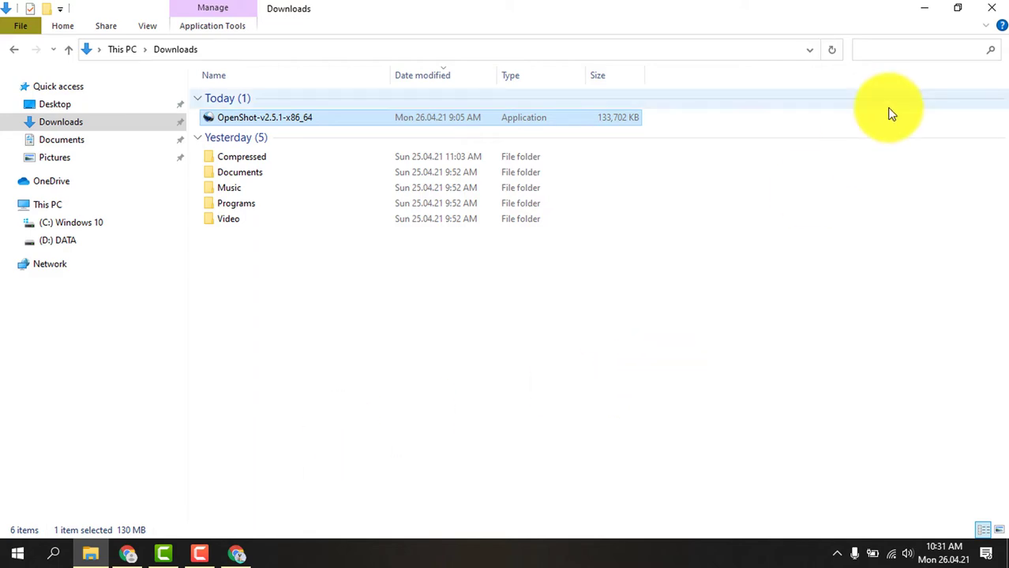
Bring OpenShot to full window size and go through its welcome tutorial from the Welcome message past the Export Video tip.
{"action": "left_click", "coordinate": [926, 9]}
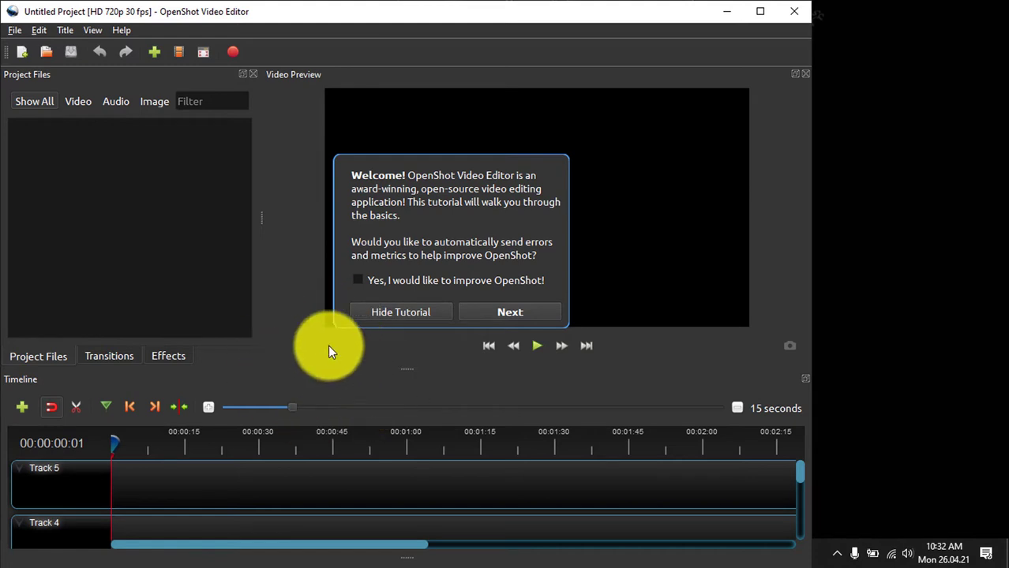
{"action": "left_click", "coordinate": [764, 11]}
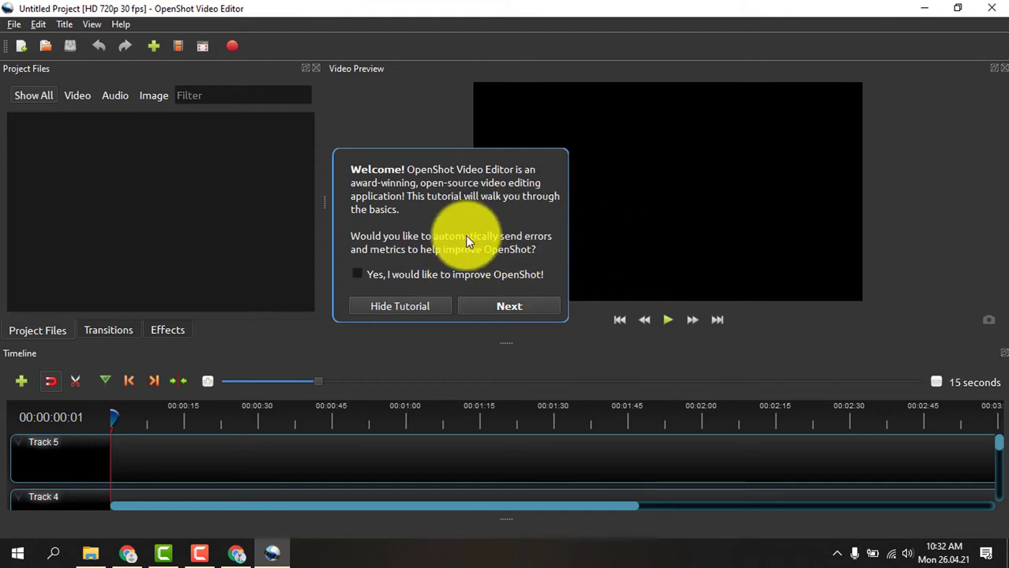
{"action": "left_click", "coordinate": [489, 310]}
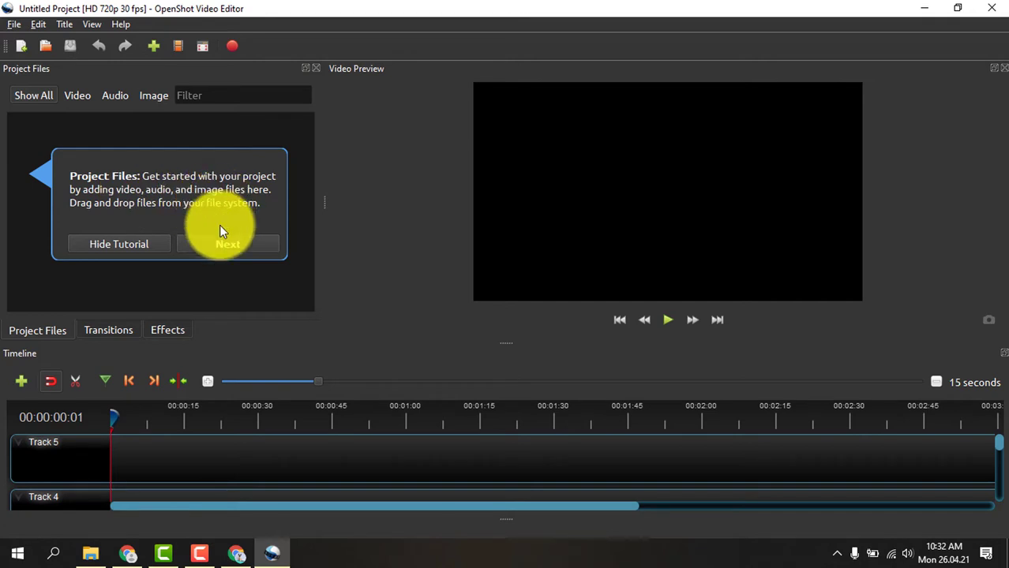
{"action": "left_click", "coordinate": [214, 247]}
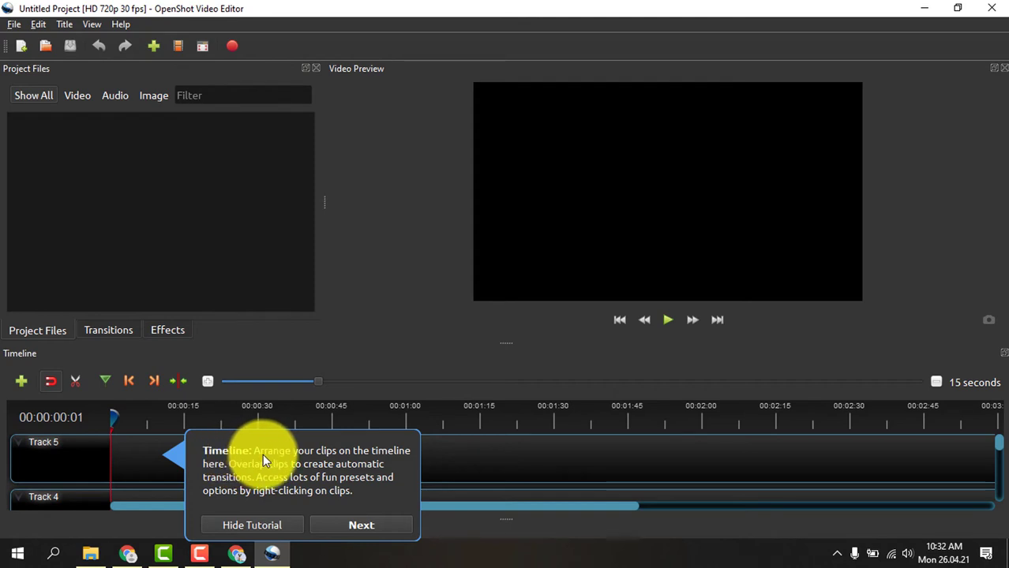
{"action": "left_click", "coordinate": [331, 522]}
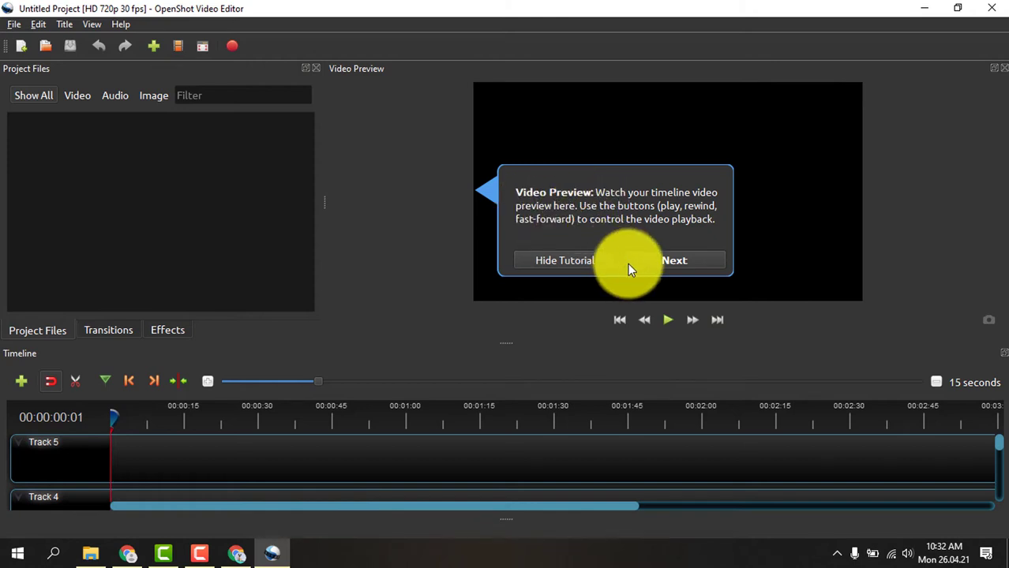
{"action": "left_click", "coordinate": [653, 264]}
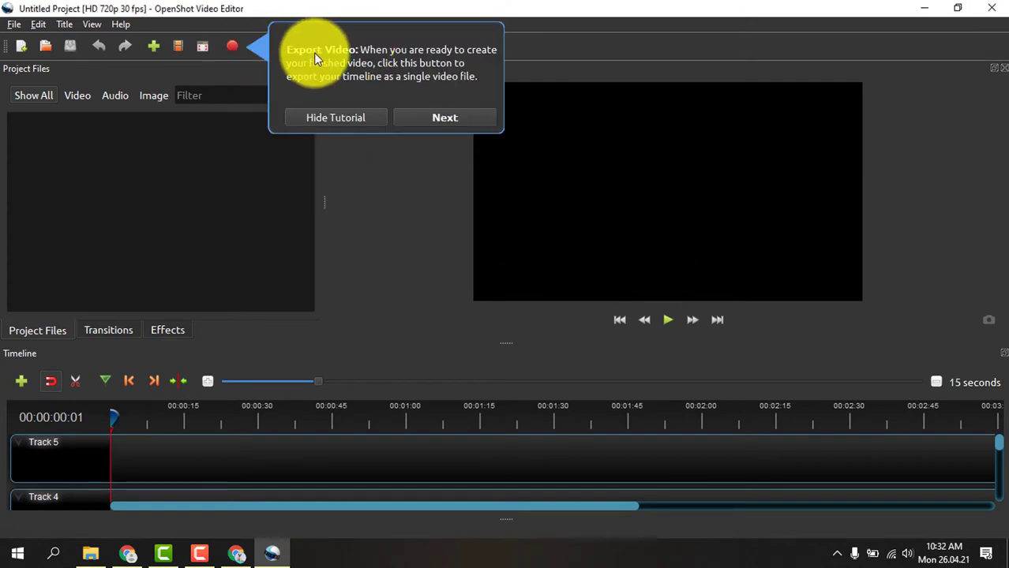
{"action": "left_click", "coordinate": [447, 117]}
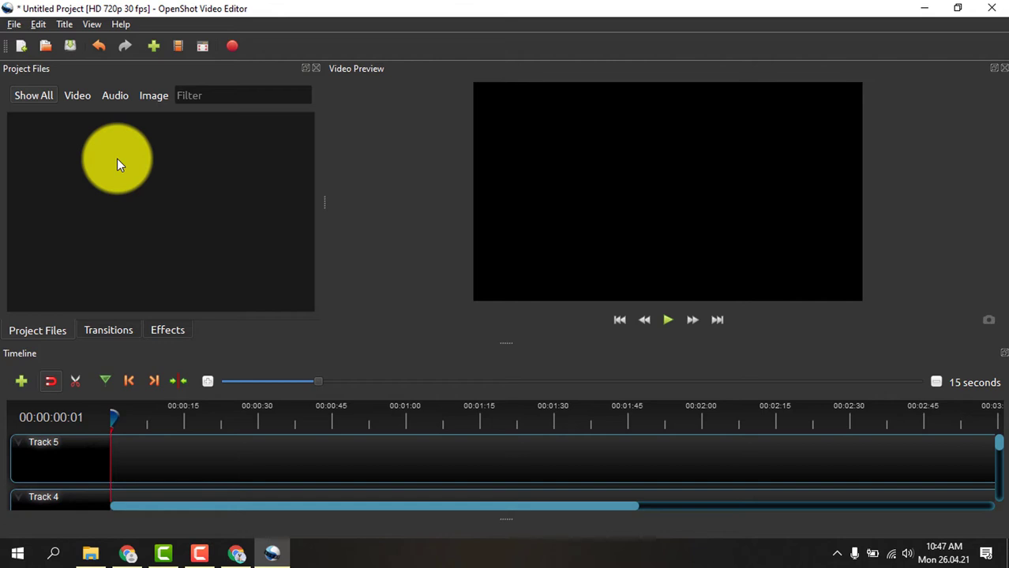
Import the video file PART I from the Video scribe youtube folder into the project files.
{"action": "left_click", "coordinate": [14, 26]}
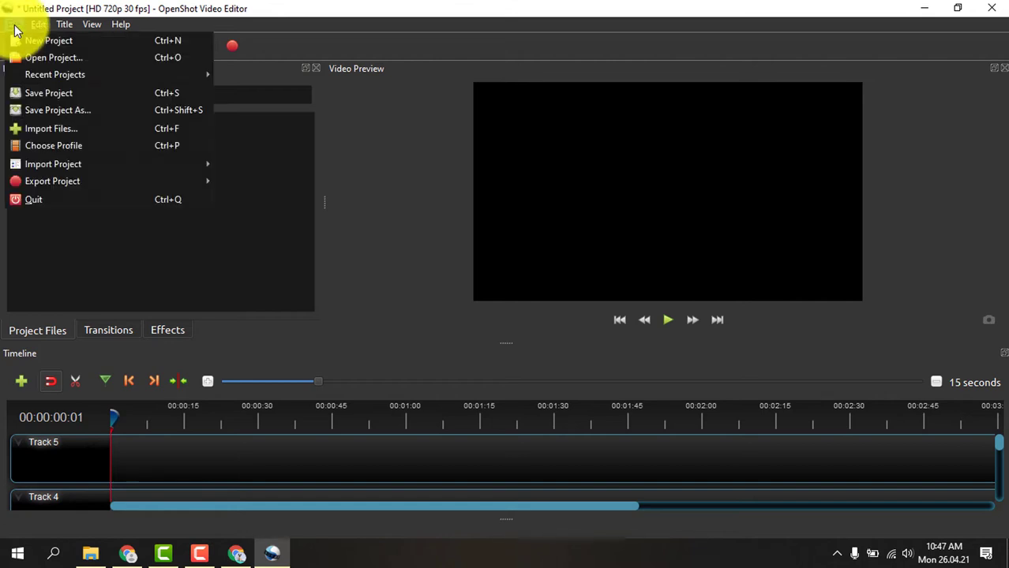
{"action": "left_click", "coordinate": [56, 129]}
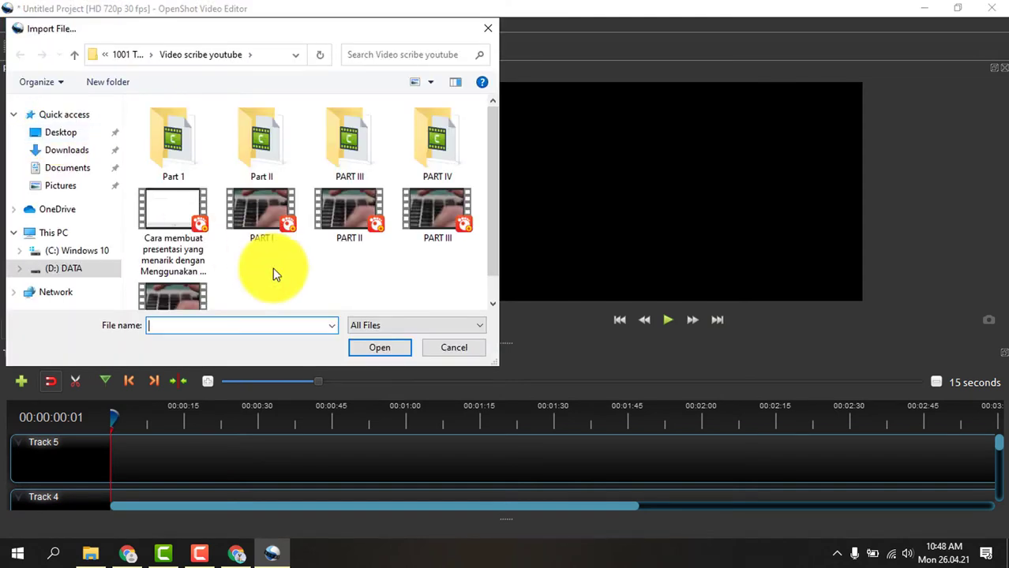
{"action": "left_click", "coordinate": [259, 216]}
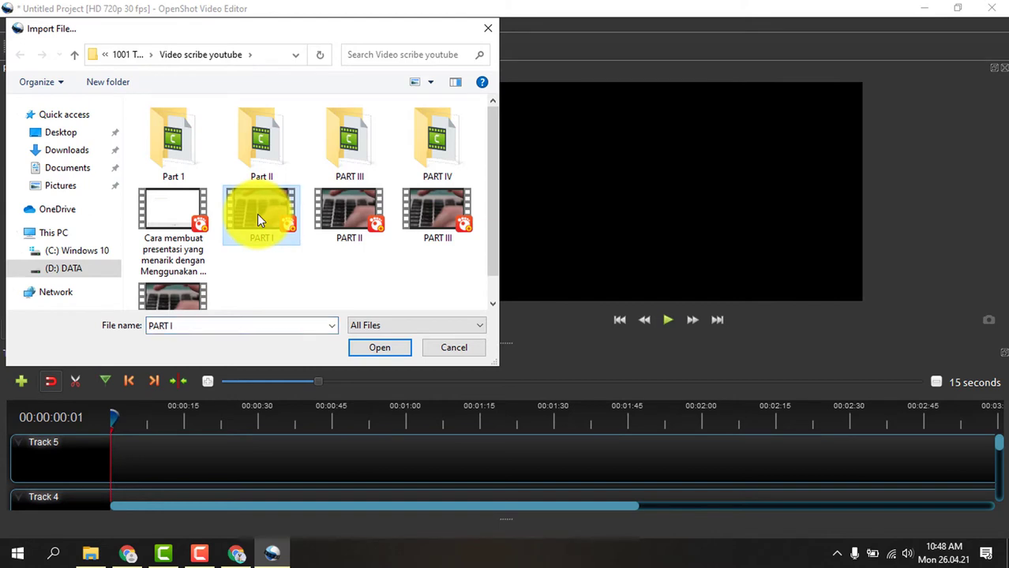
{"action": "left_click", "coordinate": [375, 348]}
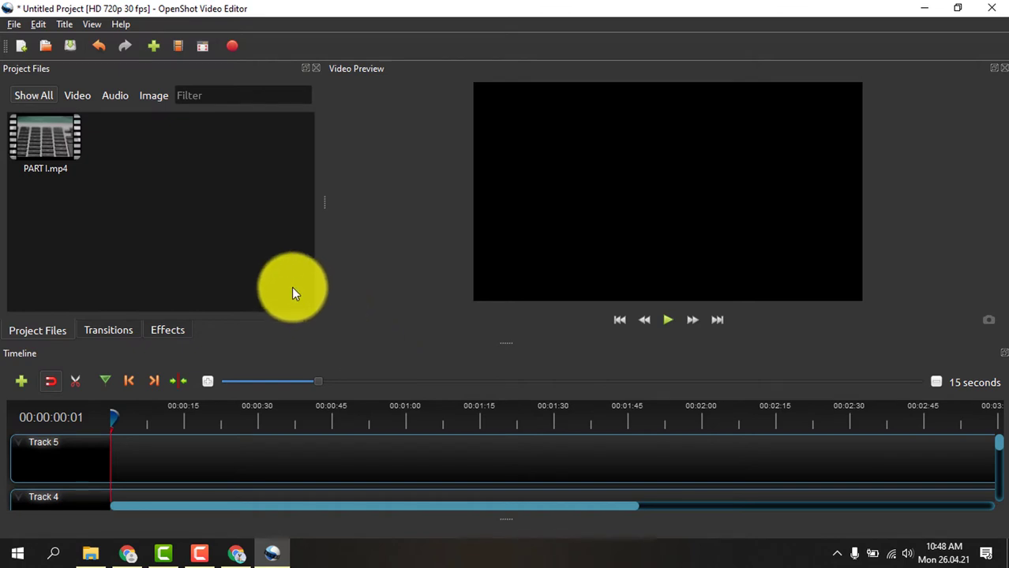
Import the video files PART II and PART III from the Video scribe youtube folder into the project files.
{"action": "left_click", "coordinate": [156, 49]}
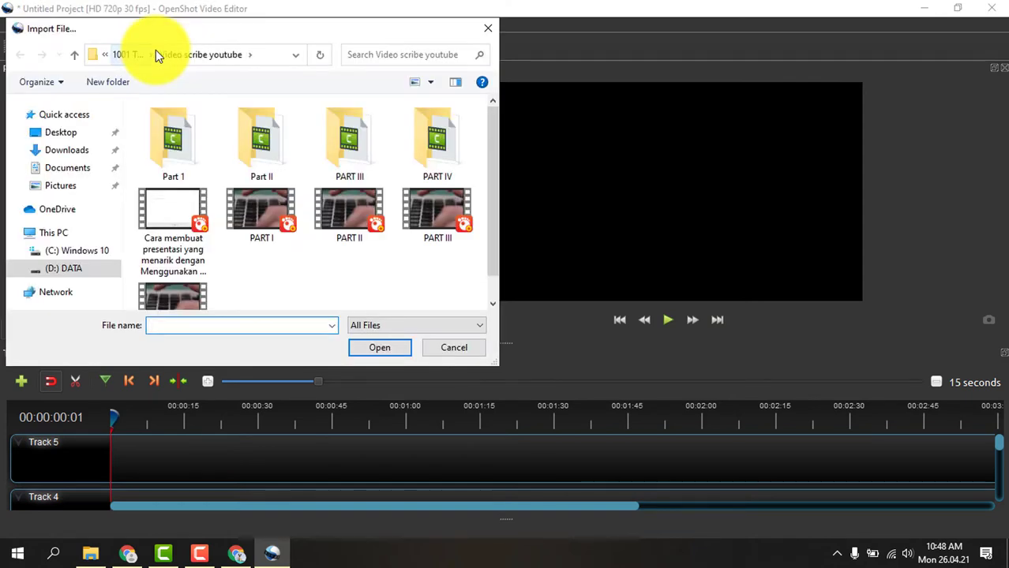
{"action": "left_click", "coordinate": [339, 221]}
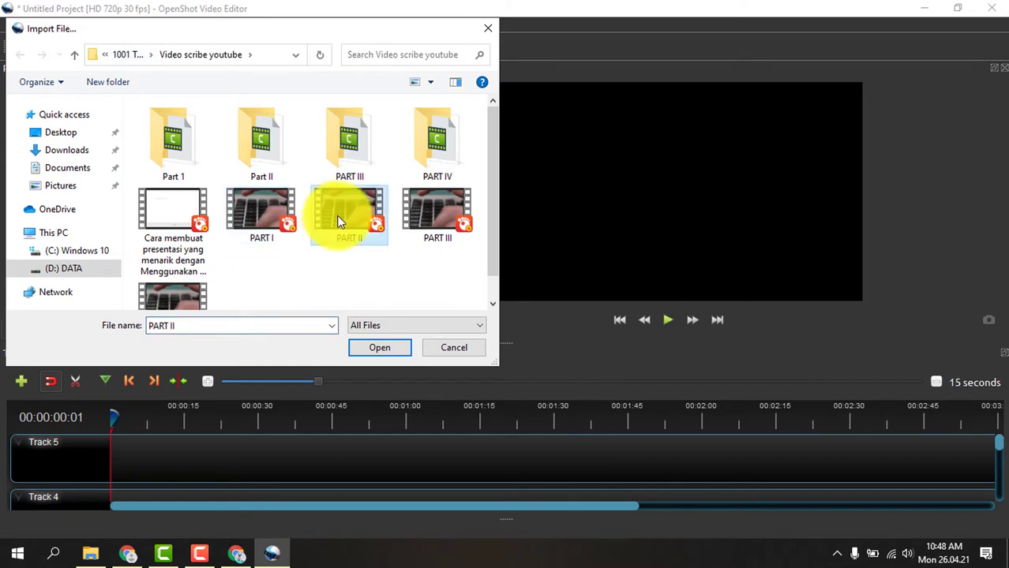
{"action": "left_click", "coordinate": [368, 342]}
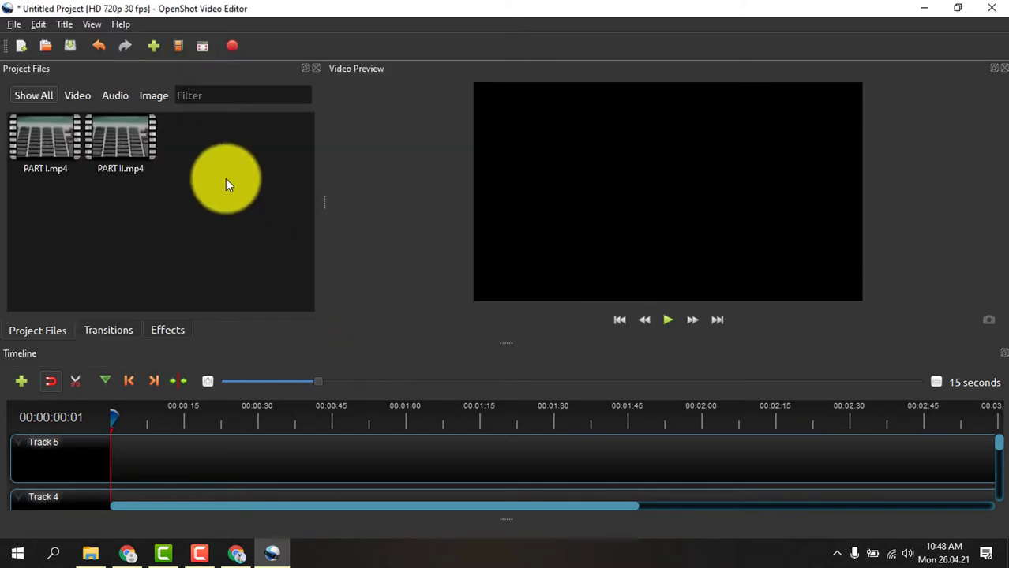
{"action": "right_click", "coordinate": [205, 172]}
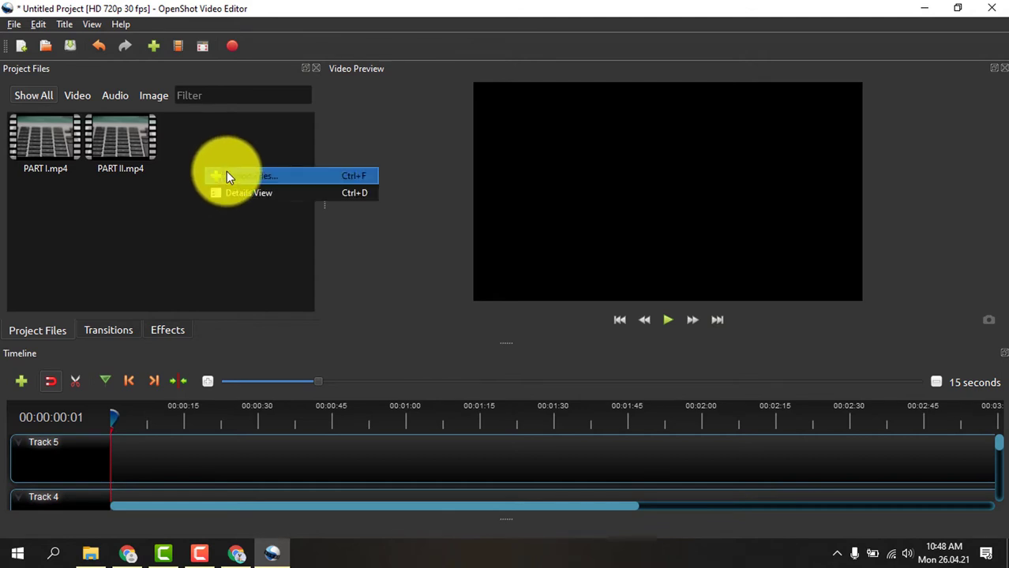
{"action": "left_click", "coordinate": [226, 175]}
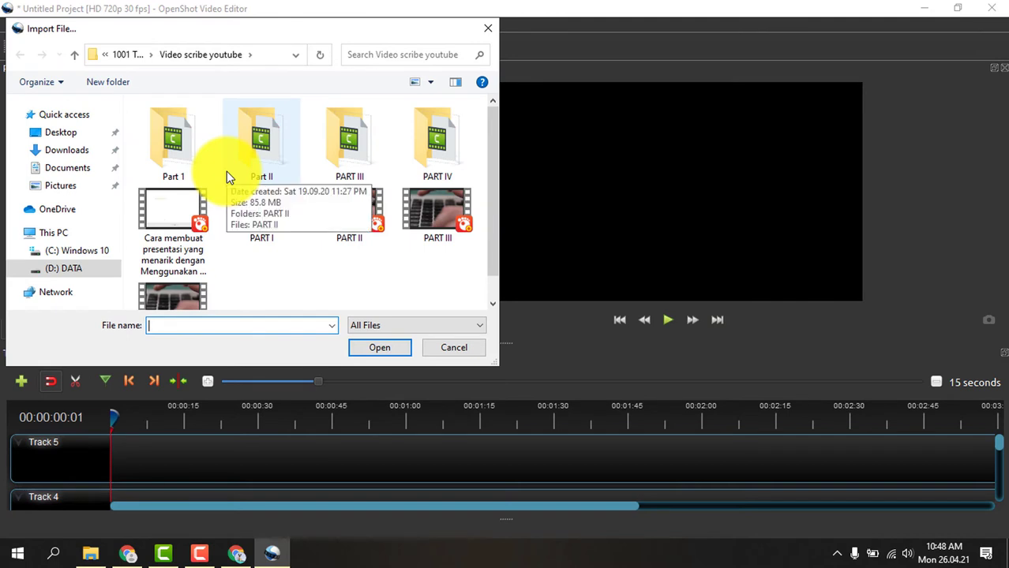
{"action": "left_click", "coordinate": [418, 228]}
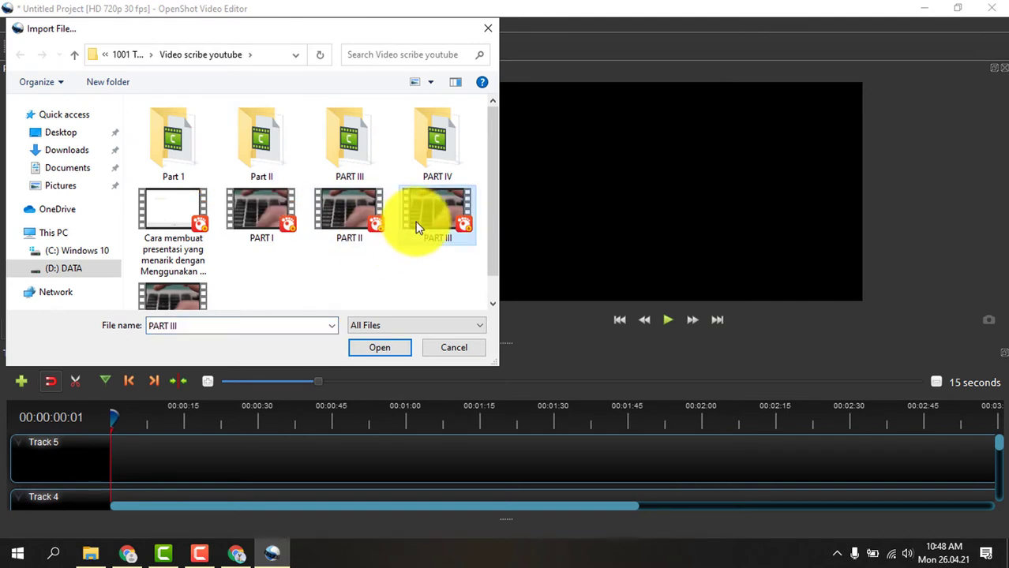
{"action": "left_click", "coordinate": [383, 346]}
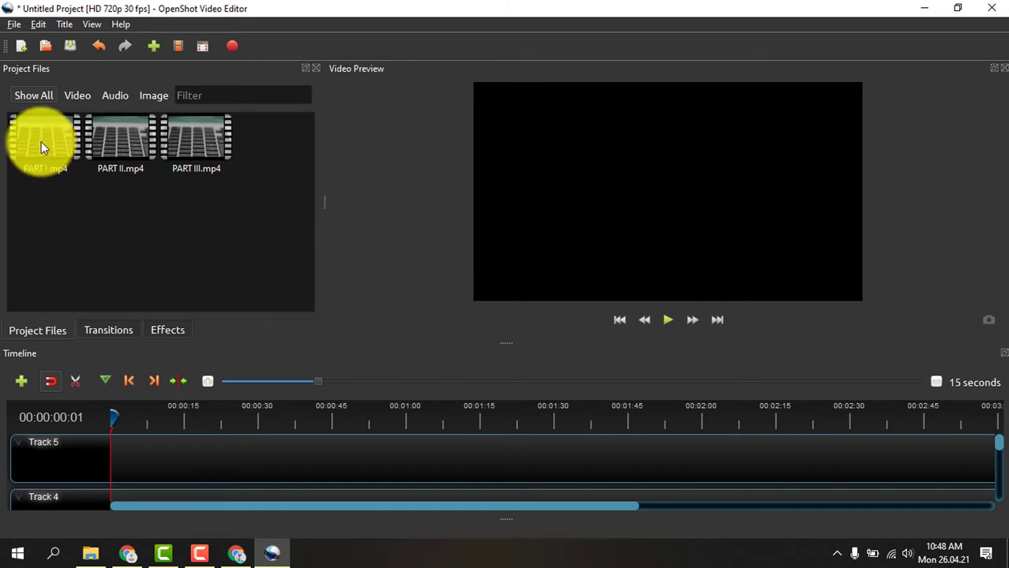
Preview the PART I.mp4 project file in its own window, and close the preview.
{"action": "left_click_drag", "start_coordinate": [90, 141], "coordinate": [119, 145]}
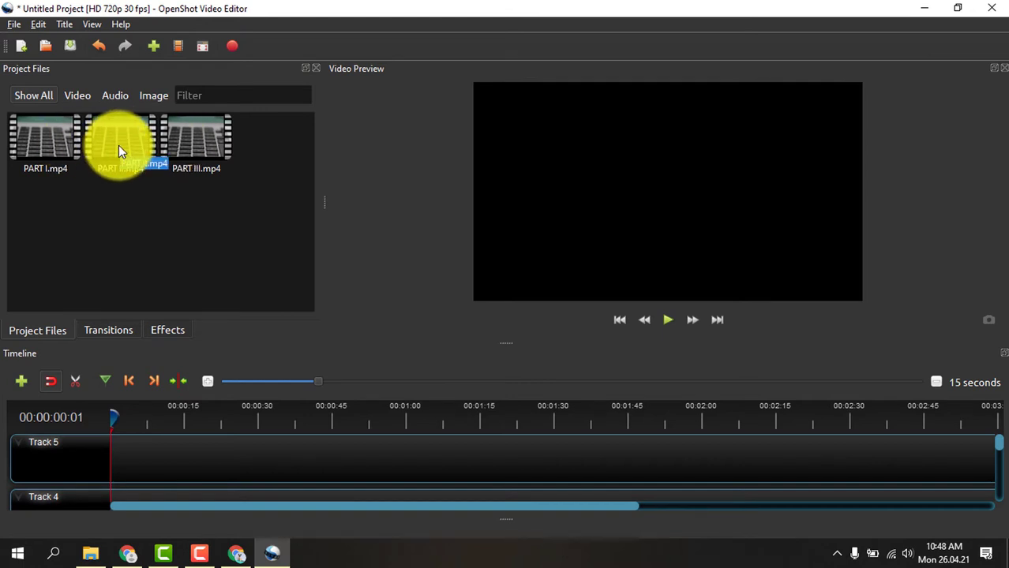
{"action": "left_click_drag", "start_coordinate": [119, 145], "coordinate": [66, 145]}
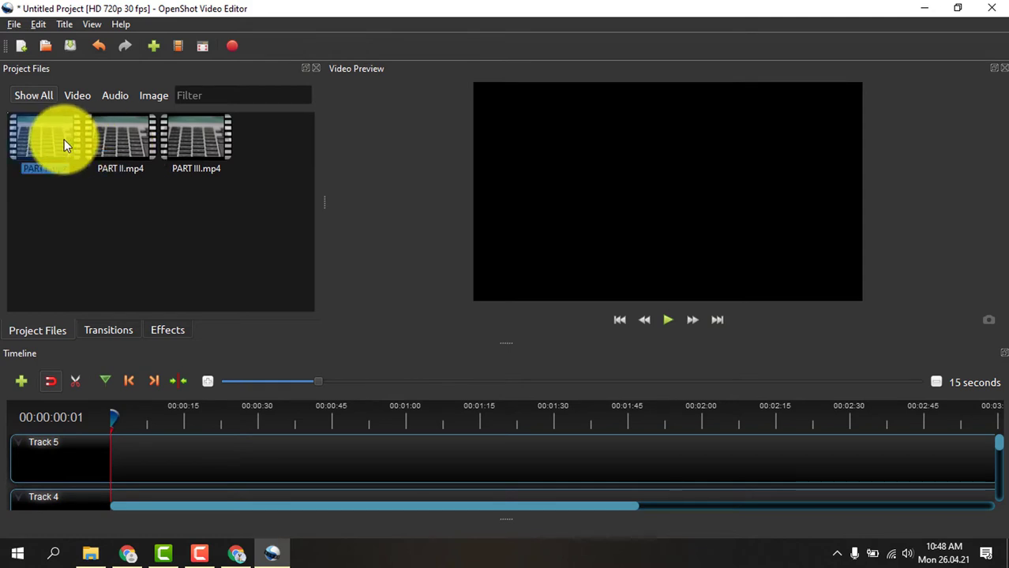
{"action": "right_click", "coordinate": [64, 137]}
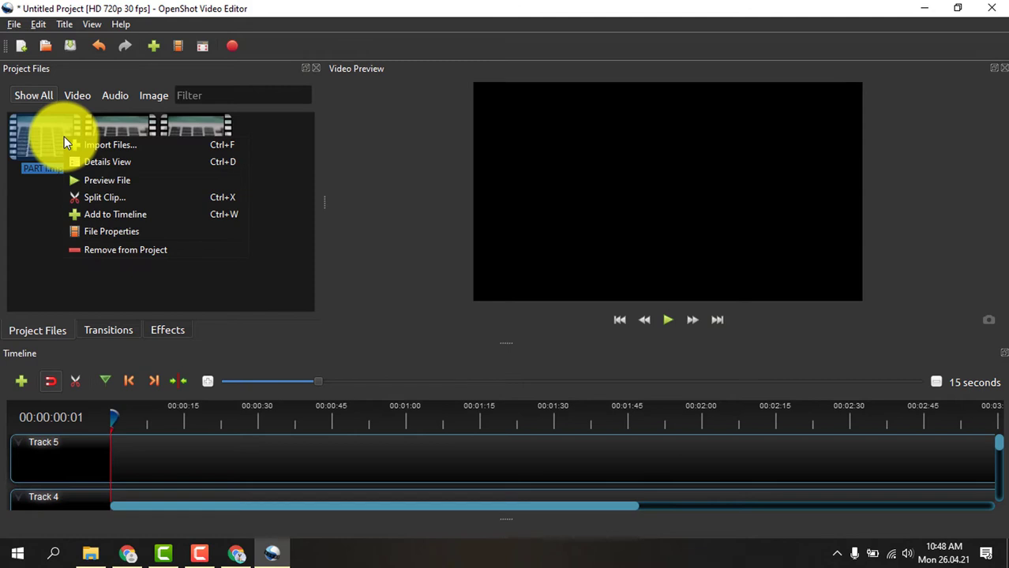
{"action": "left_click", "coordinate": [95, 182]}
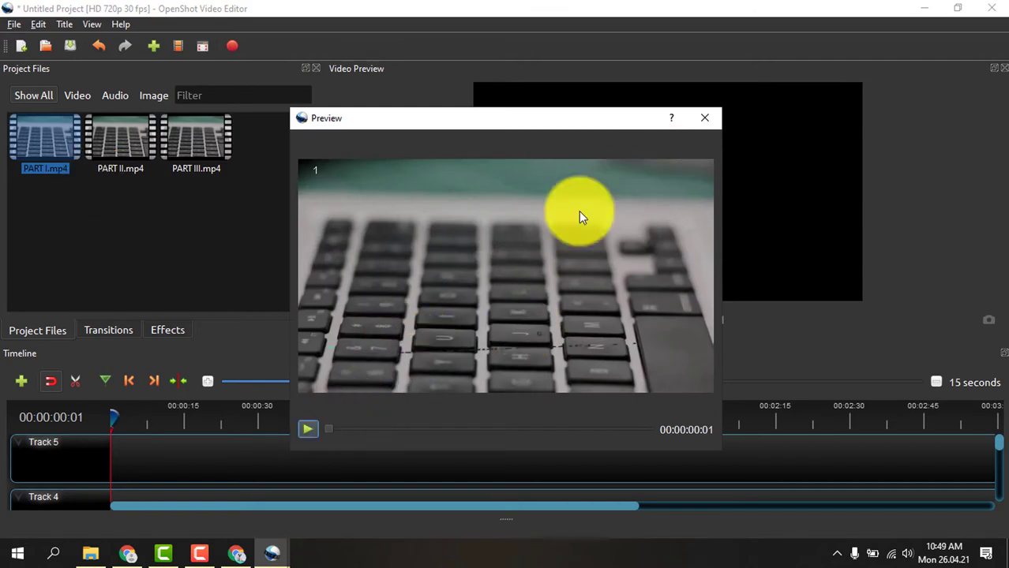
{"action": "left_click", "coordinate": [705, 117]}
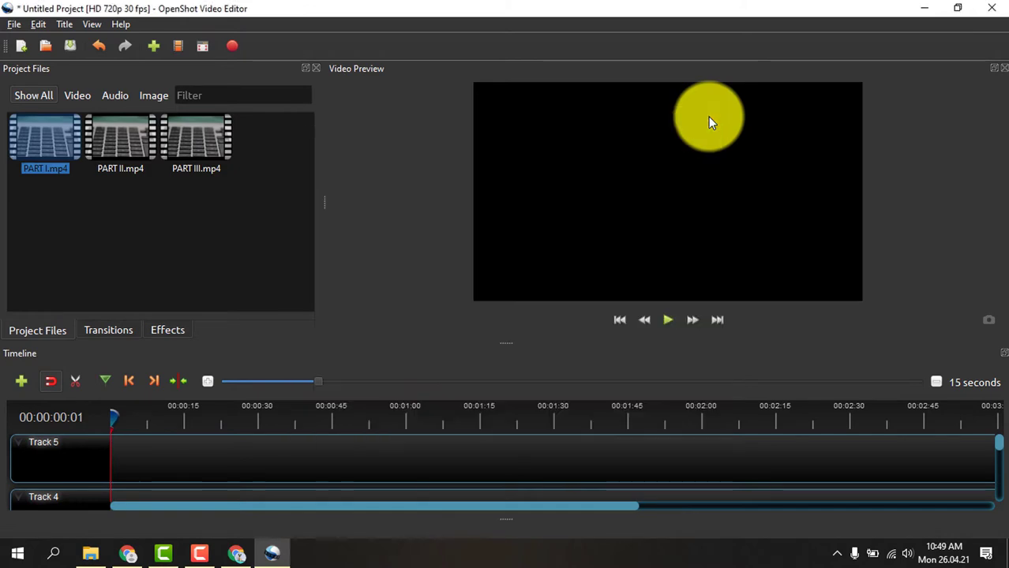
Open PART I.mp4 for clip splitting and set the new clip's start at 00:00:10:13.
{"action": "right_click", "coordinate": [42, 134]}
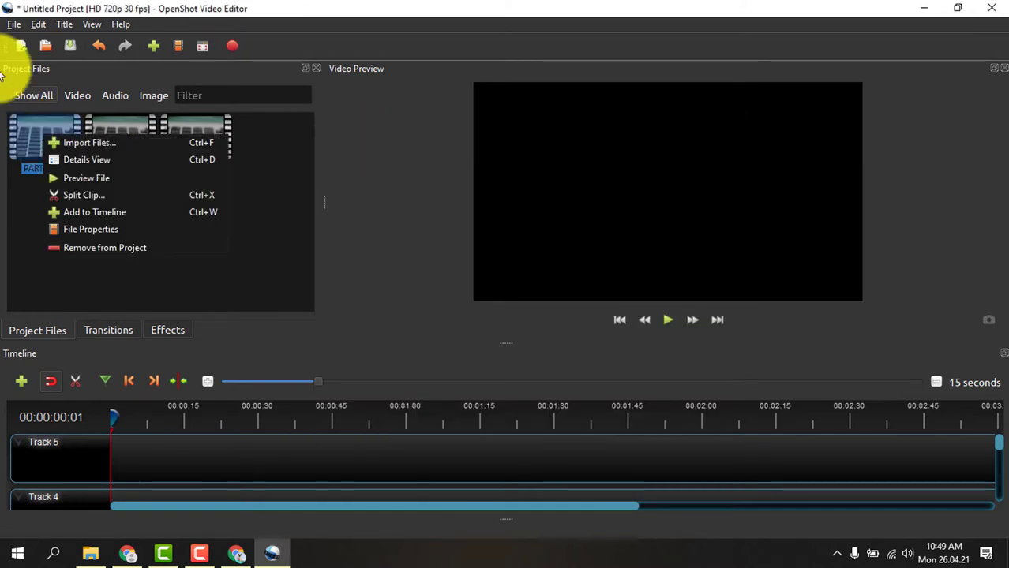
{"action": "left_click", "coordinate": [77, 197]}
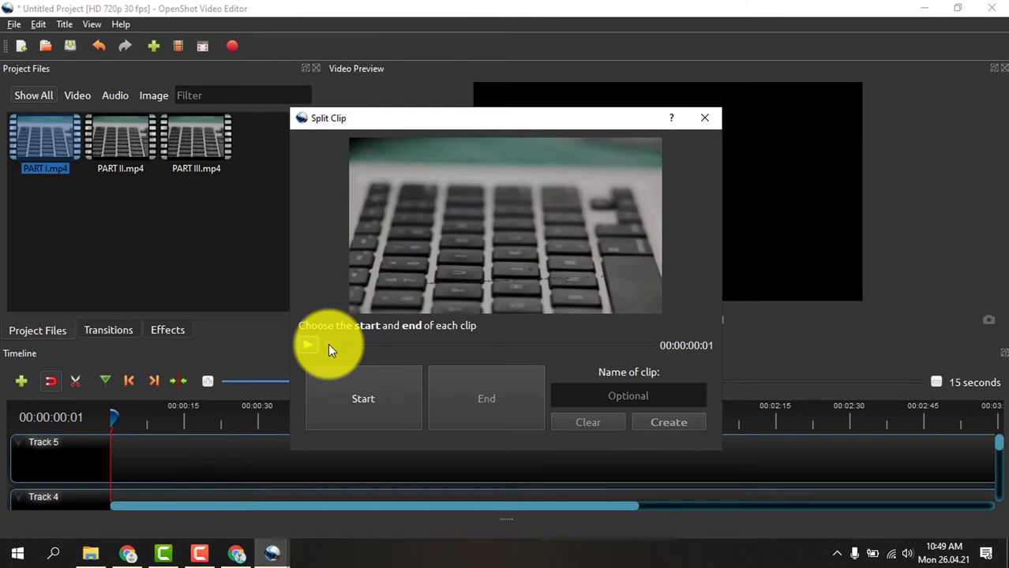
{"action": "left_click", "coordinate": [328, 345]}
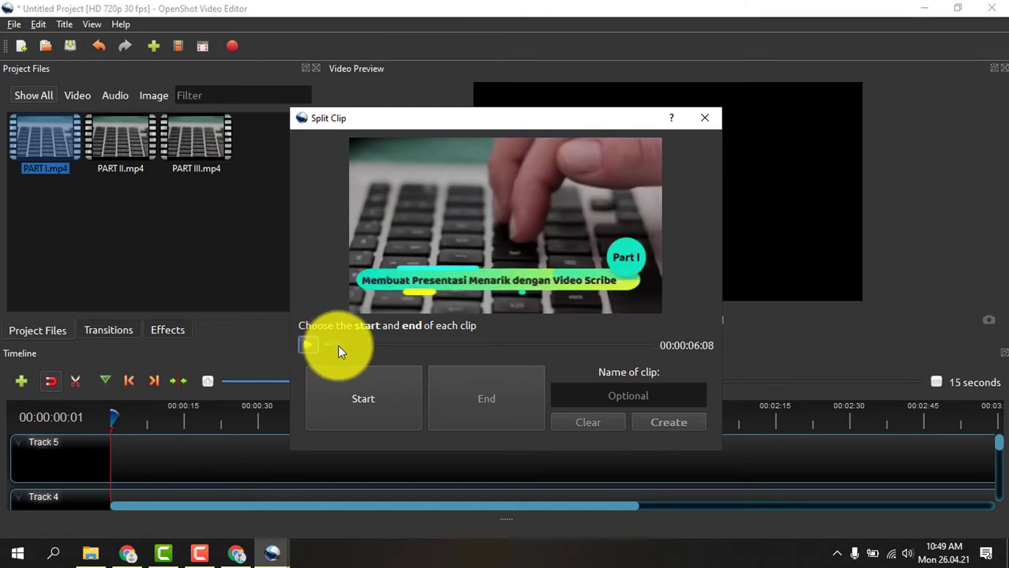
{"action": "left_click_drag", "start_coordinate": [337, 345], "coordinate": [343, 345]}
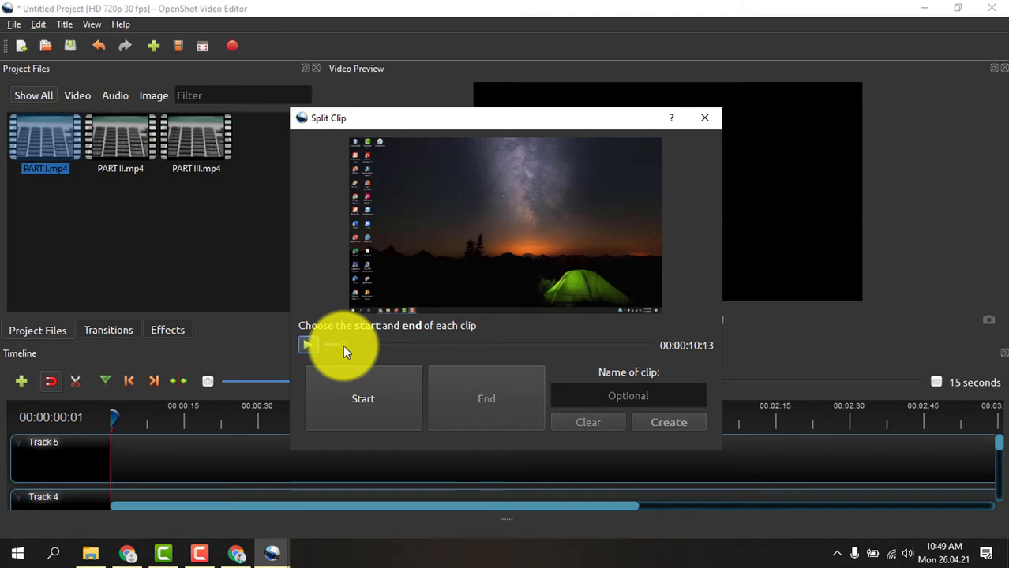
{"action": "left_click", "coordinate": [346, 407]}
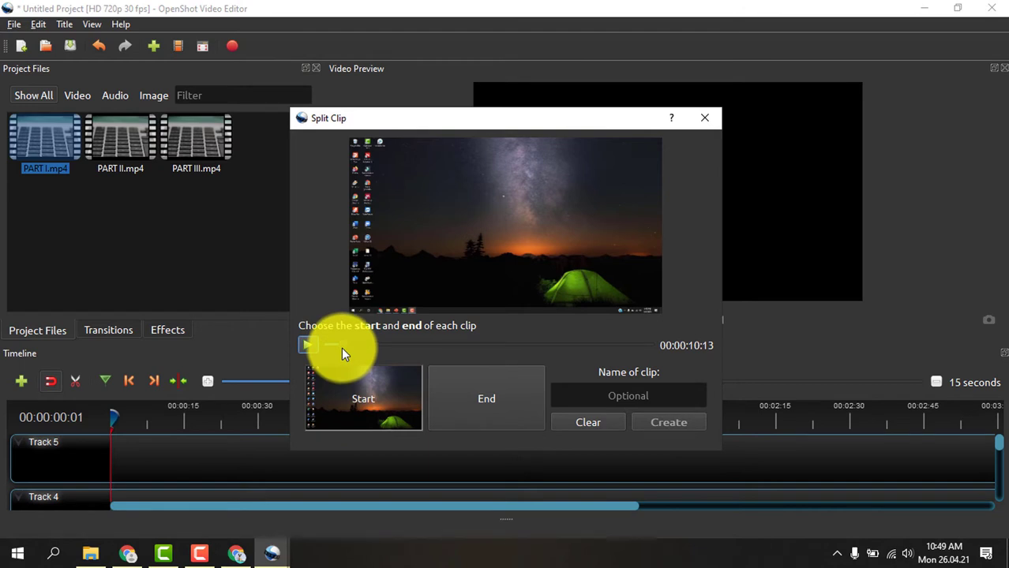
Set the split clip's end at 00:03:40:09, create the clip without a name, and close the splitting dialog.
{"action": "left_click_drag", "start_coordinate": [341, 348], "coordinate": [643, 350]}
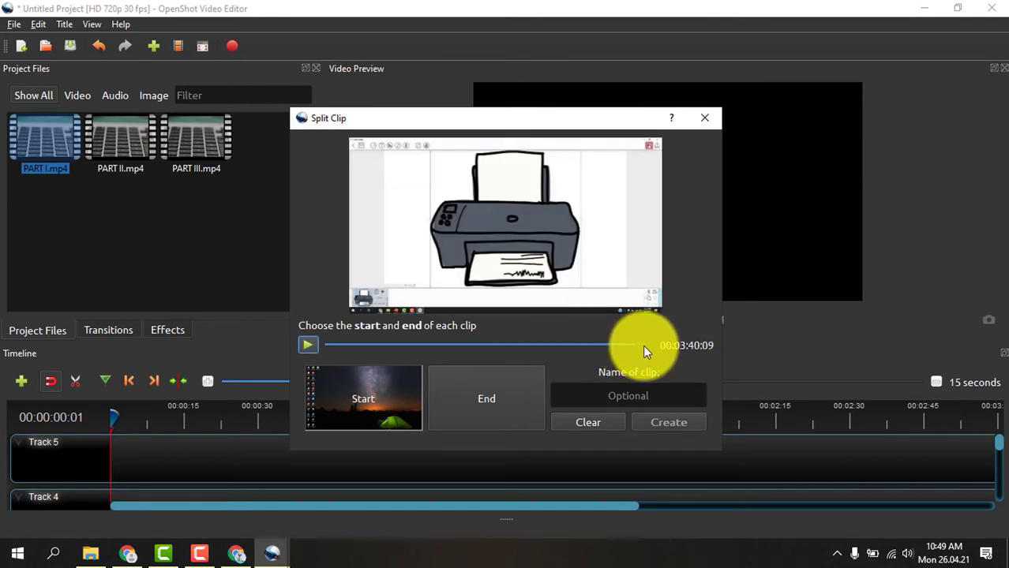
{"action": "left_click", "coordinate": [503, 394]}
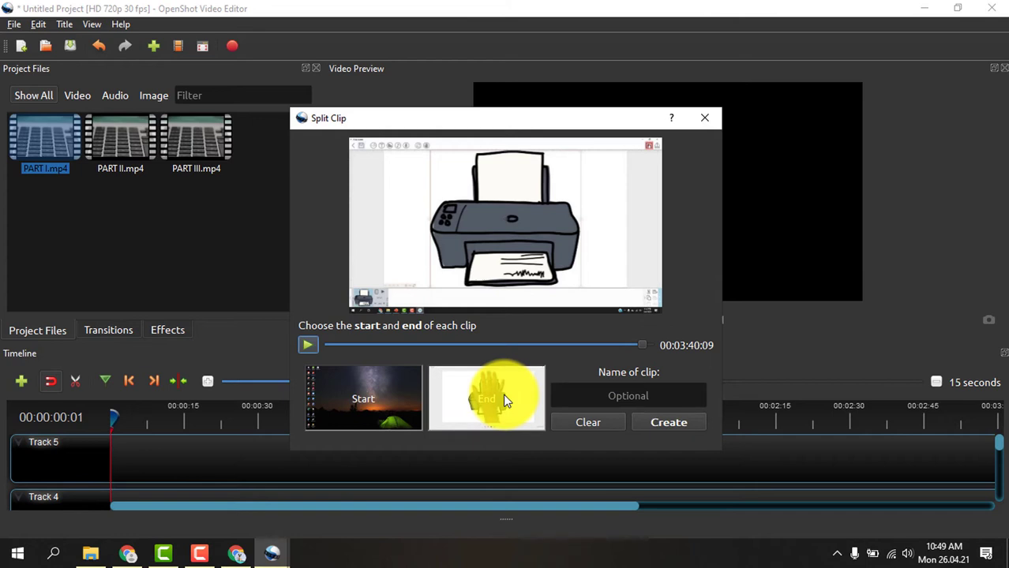
{"action": "left_click", "coordinate": [652, 426]}
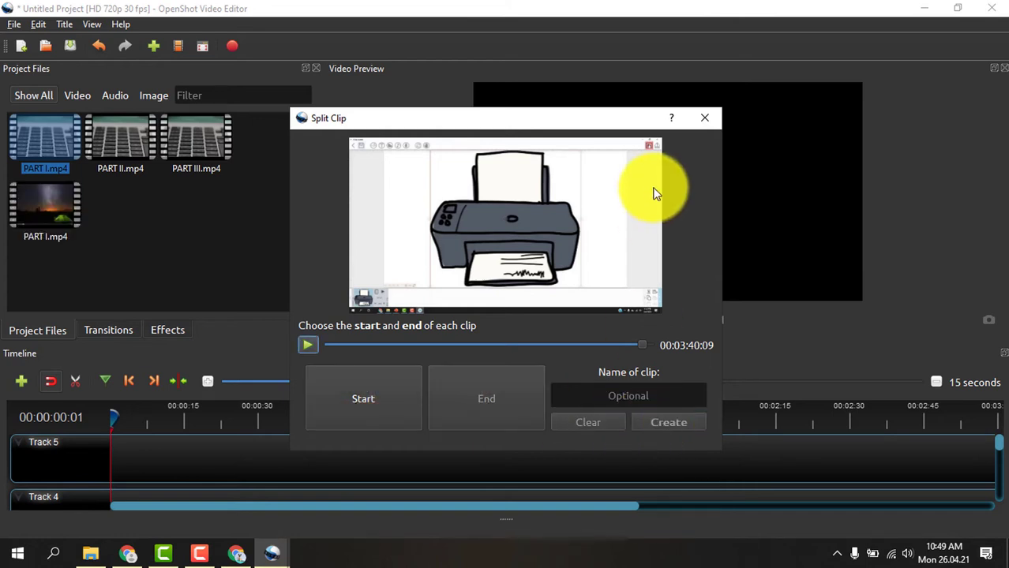
{"action": "left_click", "coordinate": [702, 122]}
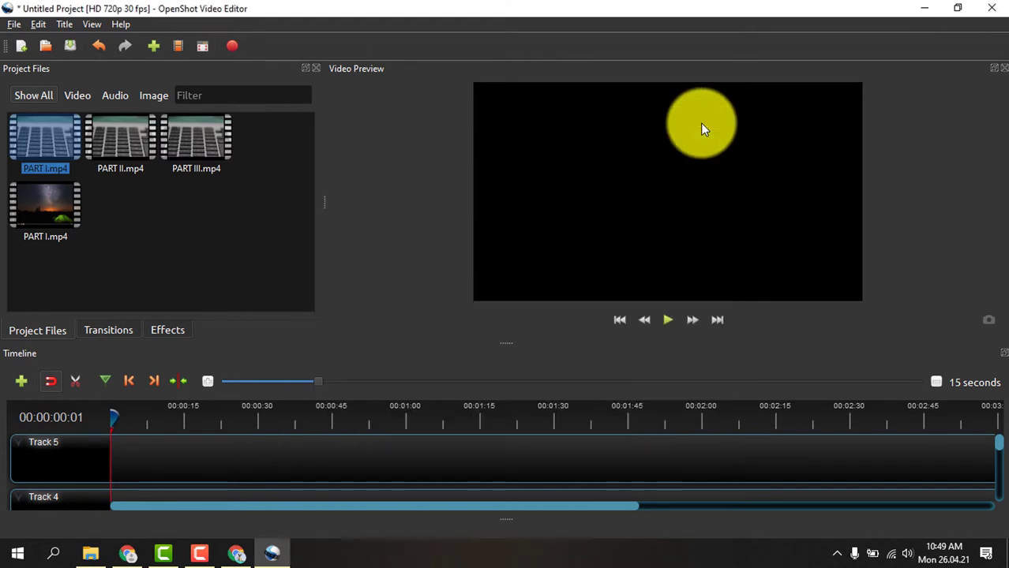
Place the original, unsplit PART I.mp4 at the beginning of Track 1 in the timeline.
{"action": "left_click", "coordinate": [56, 215]}
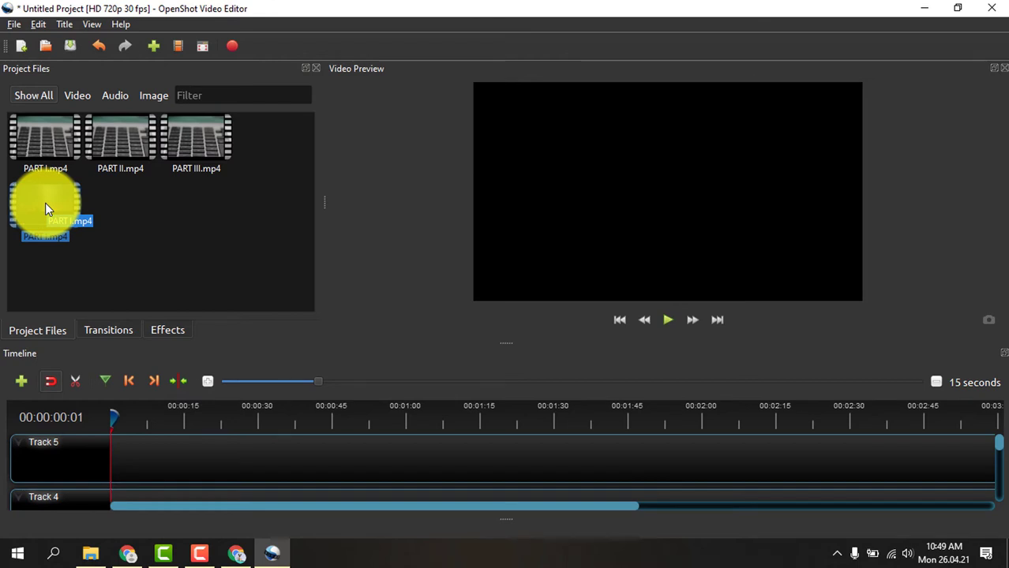
{"action": "left_click", "coordinate": [104, 292]}
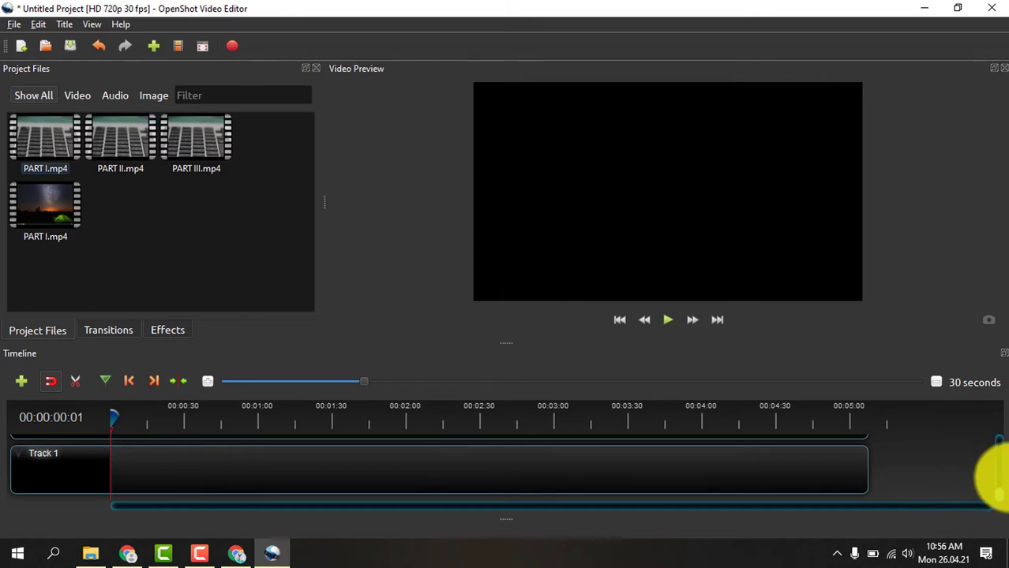
{"action": "left_click_drag", "start_coordinate": [998, 497], "coordinate": [998, 456]}
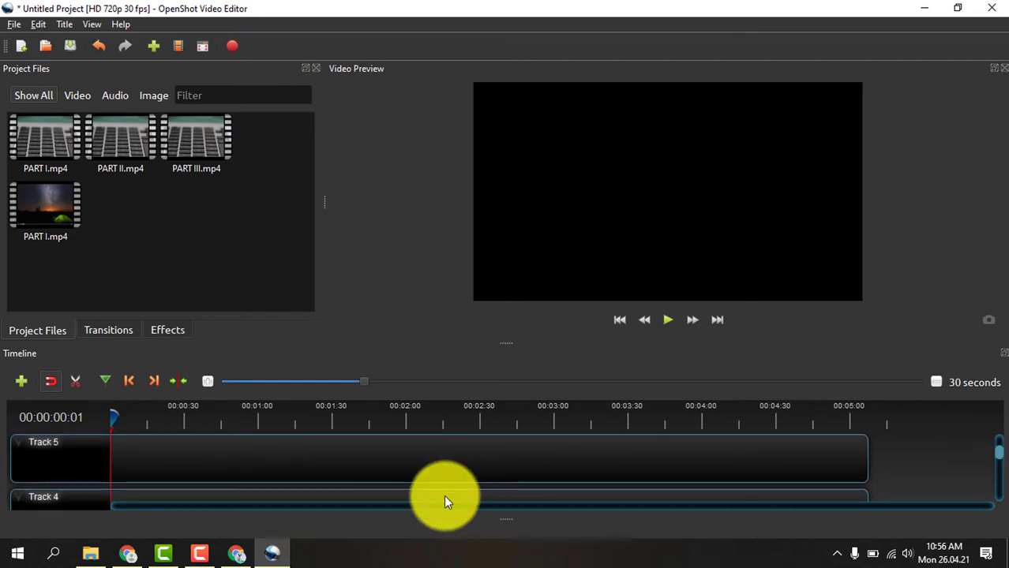
{"action": "left_click", "coordinate": [21, 385]}
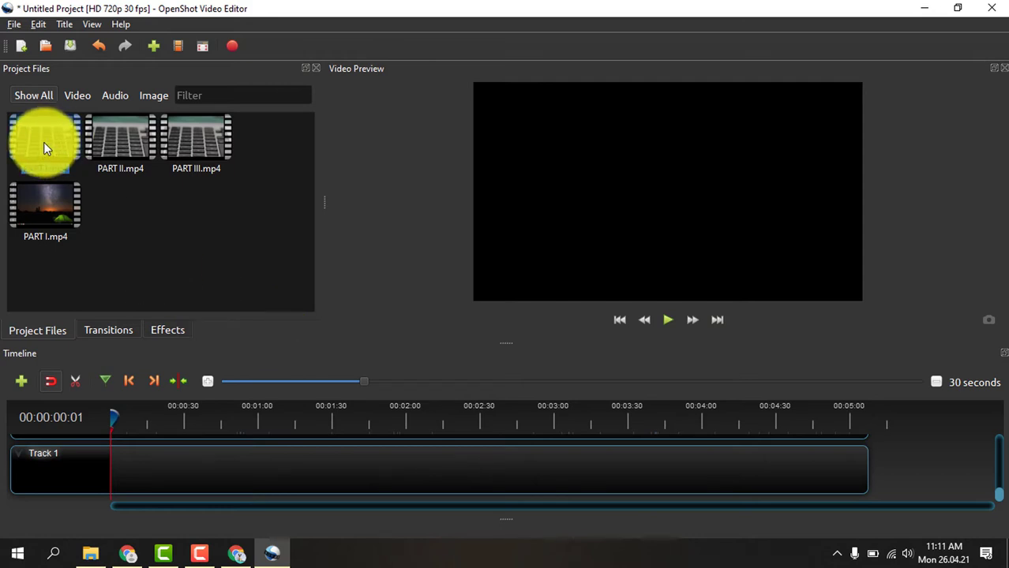
{"action": "left_click_drag", "start_coordinate": [44, 146], "coordinate": [107, 472]}
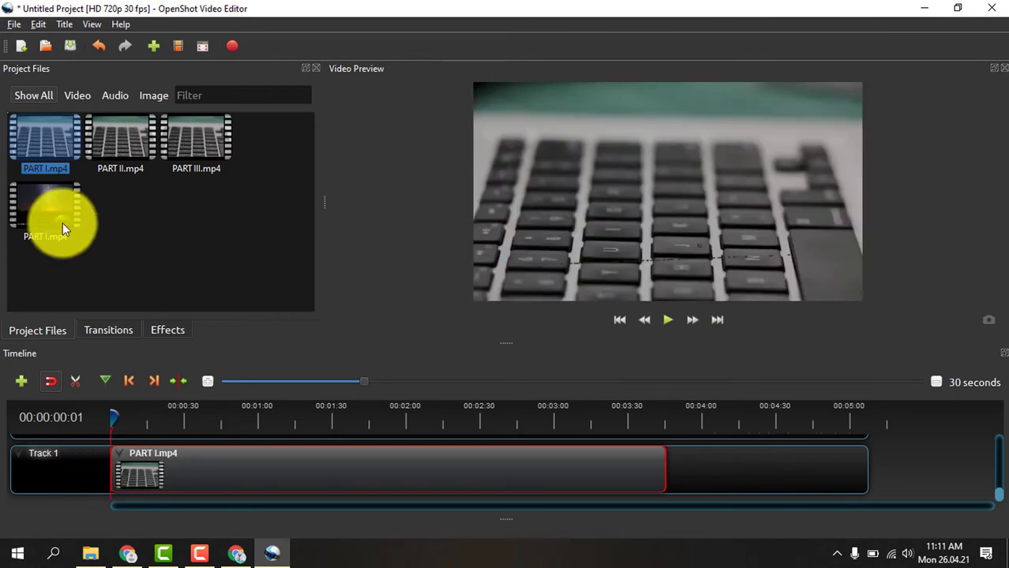
Trim the end of the PART I.mp4 clip on Track 1 back to about 00:03:18.
{"action": "mouse_move", "coordinate": [173, 557]}
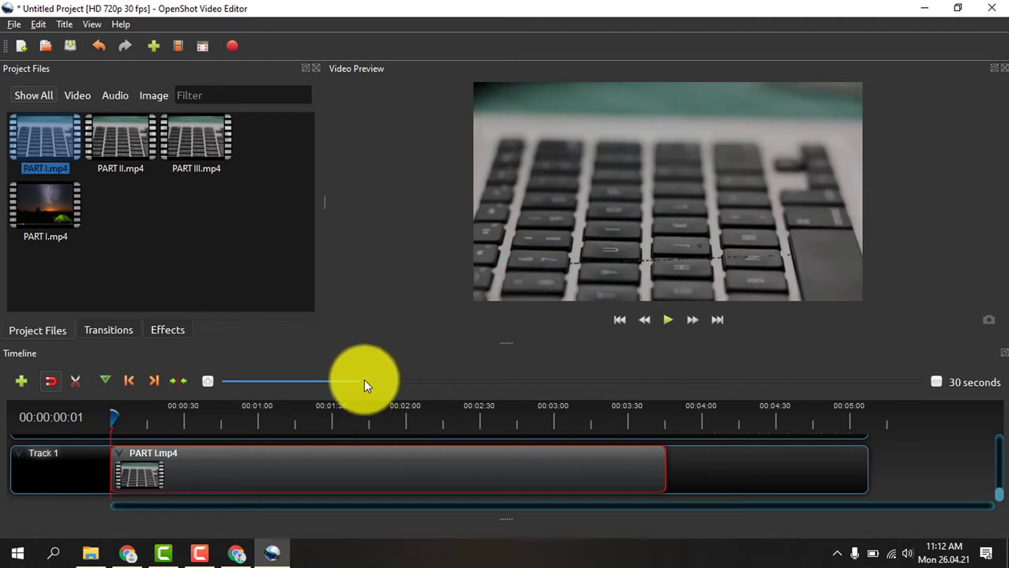
{"action": "left_click_drag", "start_coordinate": [364, 379], "coordinate": [324, 380]}
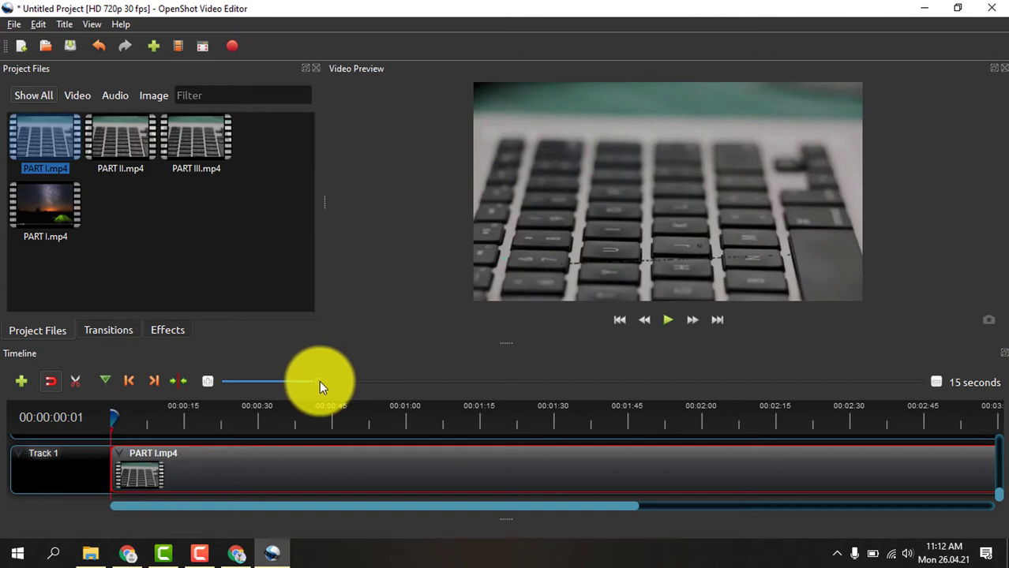
{"action": "left_click_drag", "start_coordinate": [319, 380], "coordinate": [415, 385]}
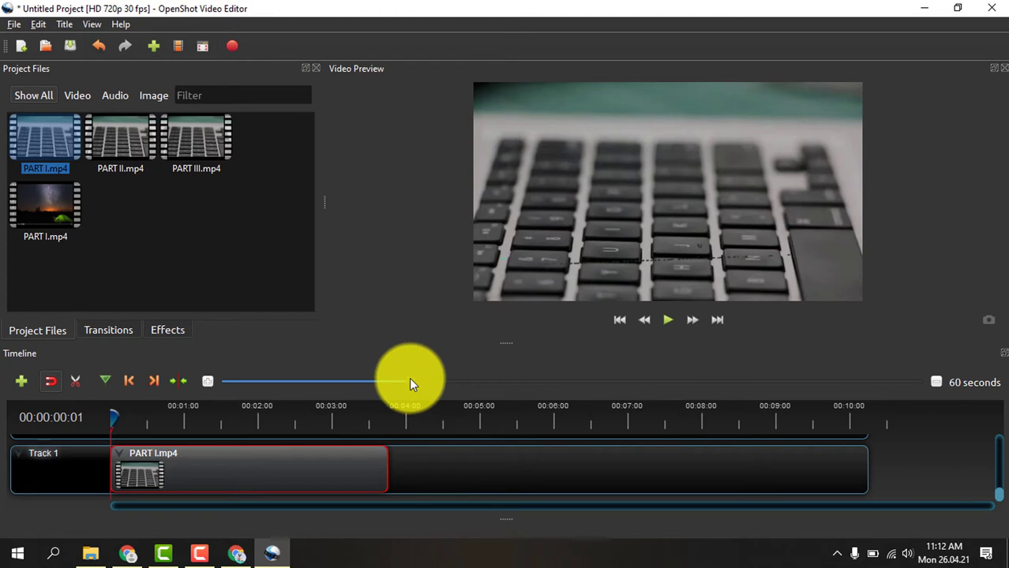
{"action": "scroll", "coordinate": [409, 377], "scroll_direction": "up", "scroll_amount": 4}
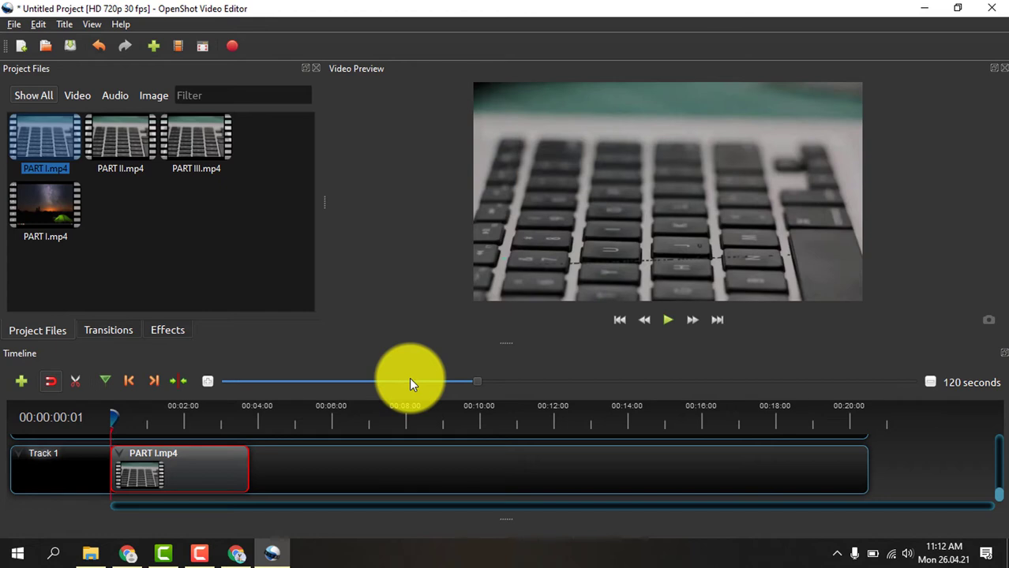
{"action": "scroll", "coordinate": [409, 383], "scroll_direction": "down", "scroll_amount": 3}
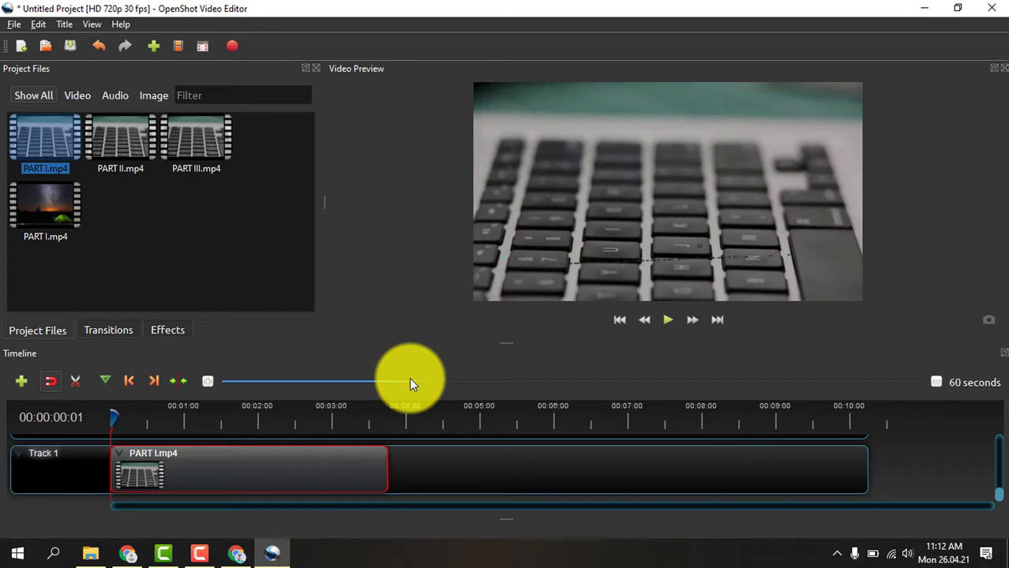
{"action": "scroll", "coordinate": [410, 380], "scroll_direction": "down", "scroll_amount": 1}
{"action": "scroll", "coordinate": [410, 380], "scroll_direction": "down", "scroll_amount": 1}
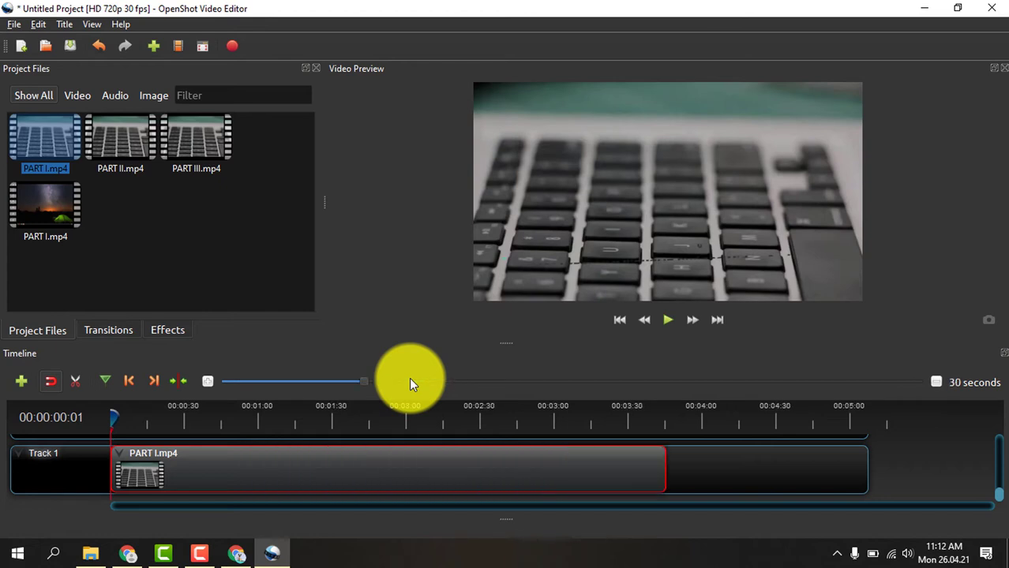
{"action": "scroll", "coordinate": [409, 384], "scroll_direction": "up", "scroll_amount": 2}
{"action": "scroll", "coordinate": [409, 384], "scroll_direction": "down", "scroll_amount": 1}
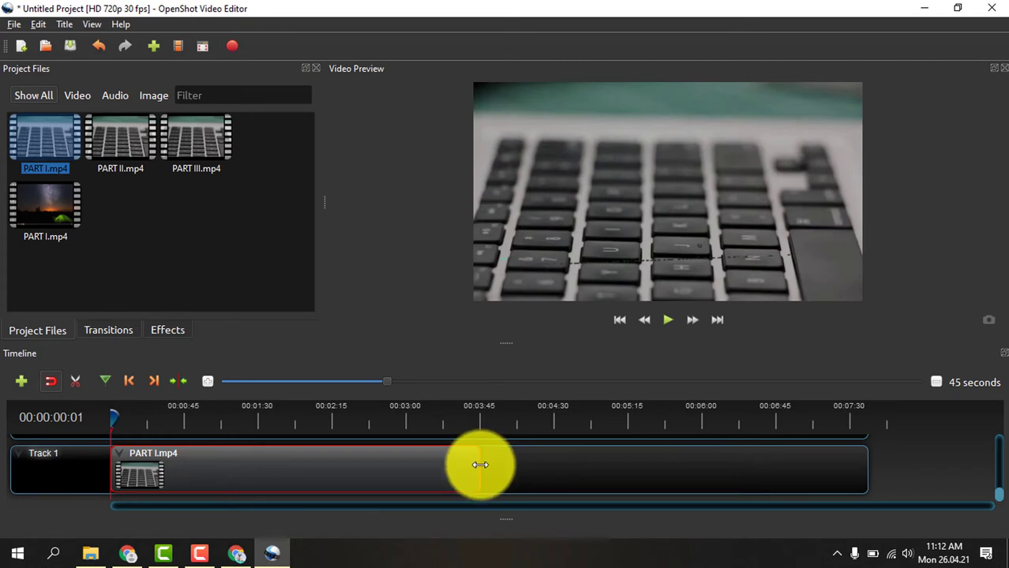
{"action": "left_click_drag", "start_coordinate": [480, 465], "coordinate": [436, 466]}
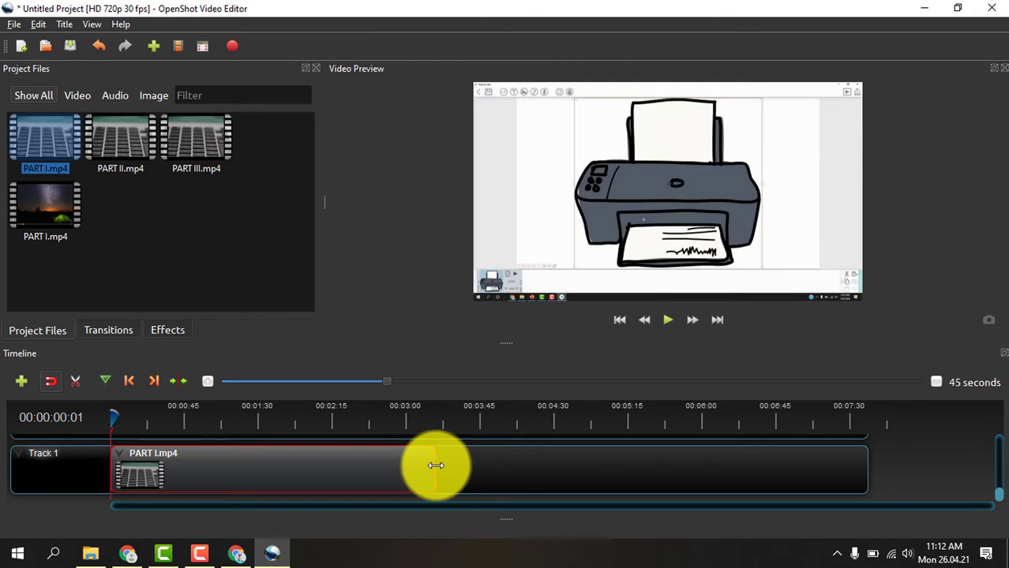
{"action": "left_click_drag", "start_coordinate": [436, 466], "coordinate": [435, 465]}
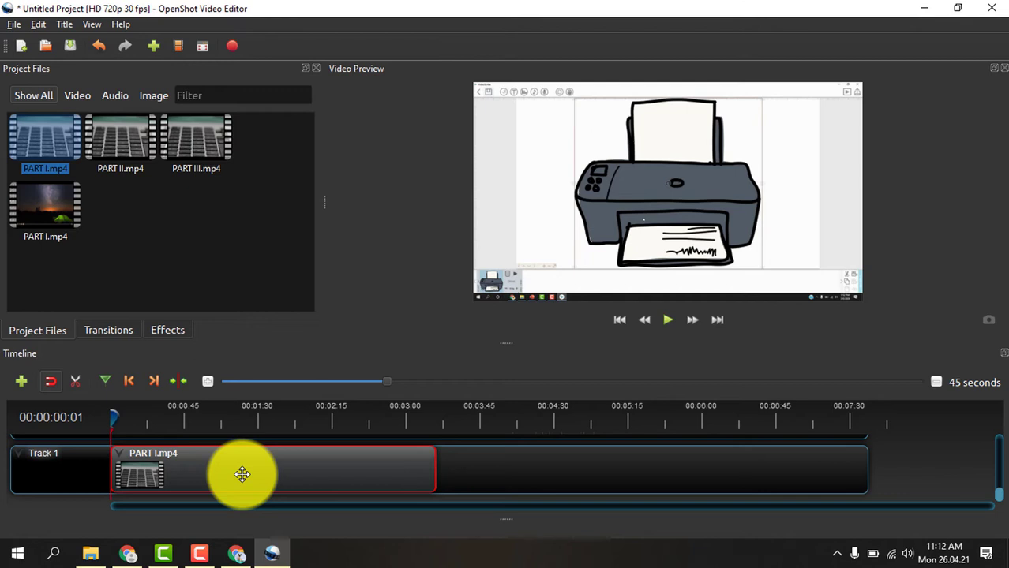
Trim about 25 seconds off the start of the PART I.mp4 clip and move it back to the beginning of Track 1.
{"action": "left_click_drag", "start_coordinate": [242, 474], "coordinate": [110, 474]}
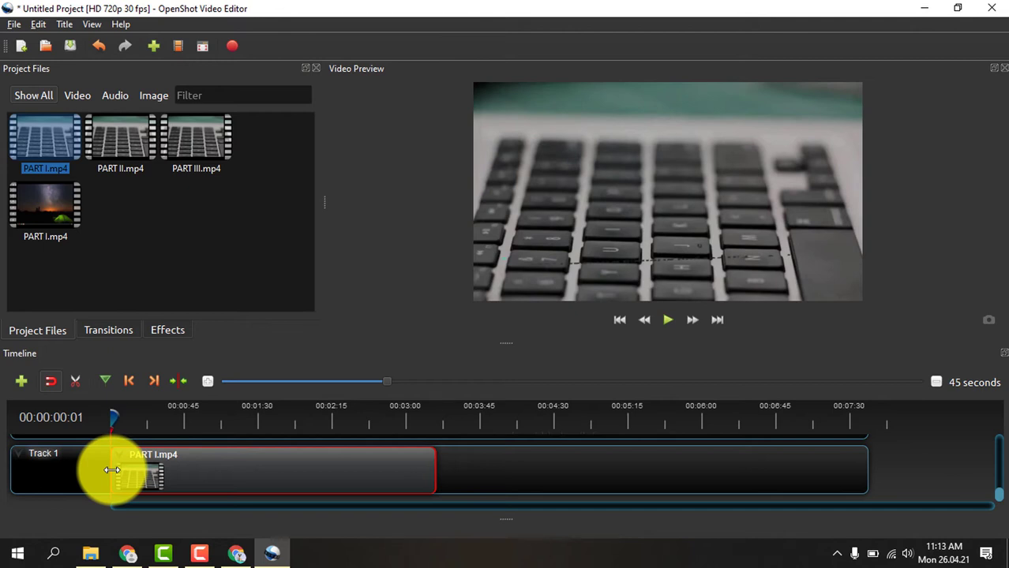
{"action": "left_click_drag", "start_coordinate": [111, 470], "coordinate": [153, 474]}
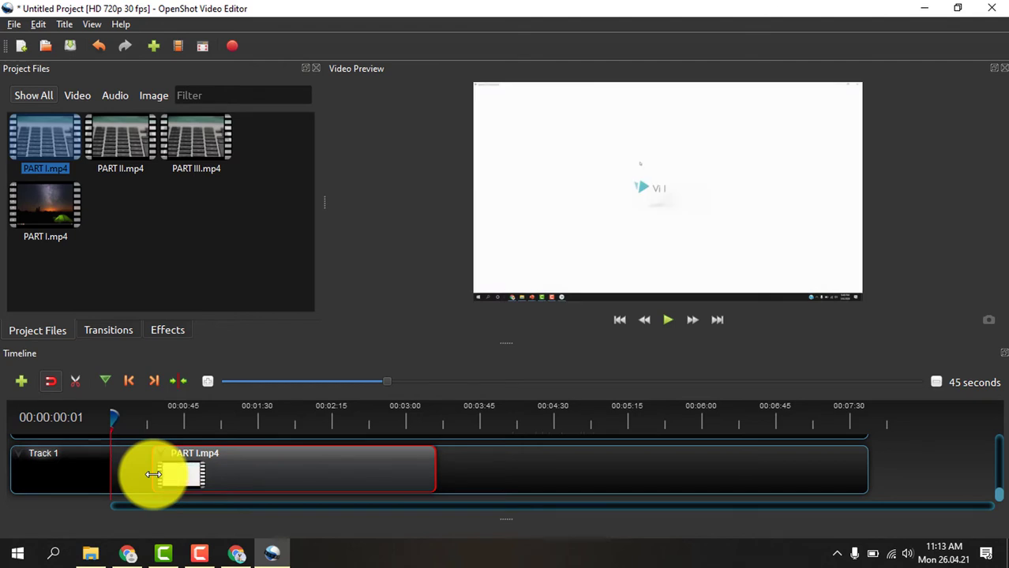
{"action": "left_click_drag", "start_coordinate": [232, 474], "coordinate": [195, 473]}
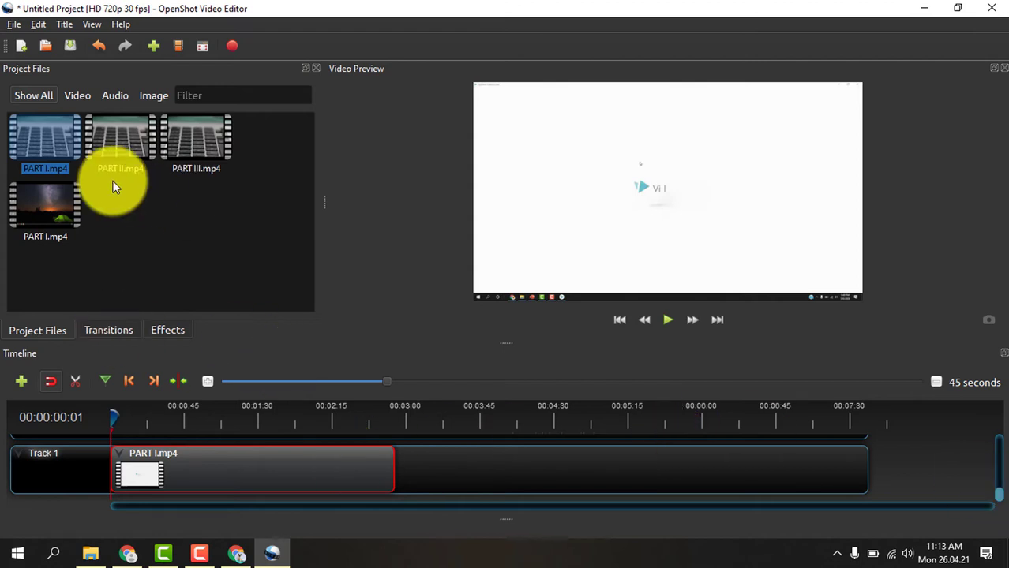
Place PART II.mp4 on Track 1 directly against the end of the PART I.mp4 clip.
{"action": "left_click_drag", "start_coordinate": [116, 157], "coordinate": [395, 471]}
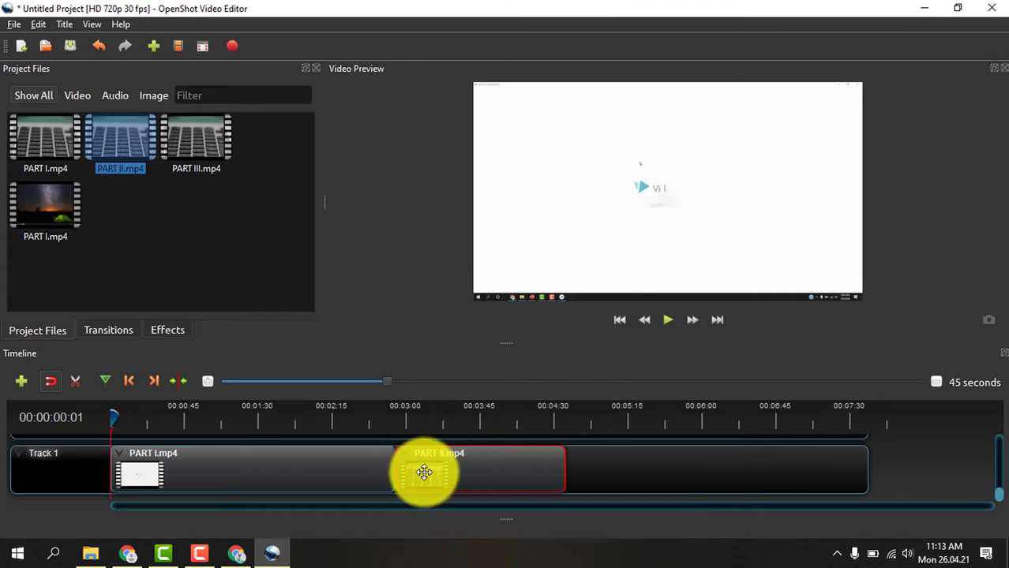
{"action": "left_click", "coordinate": [373, 461]}
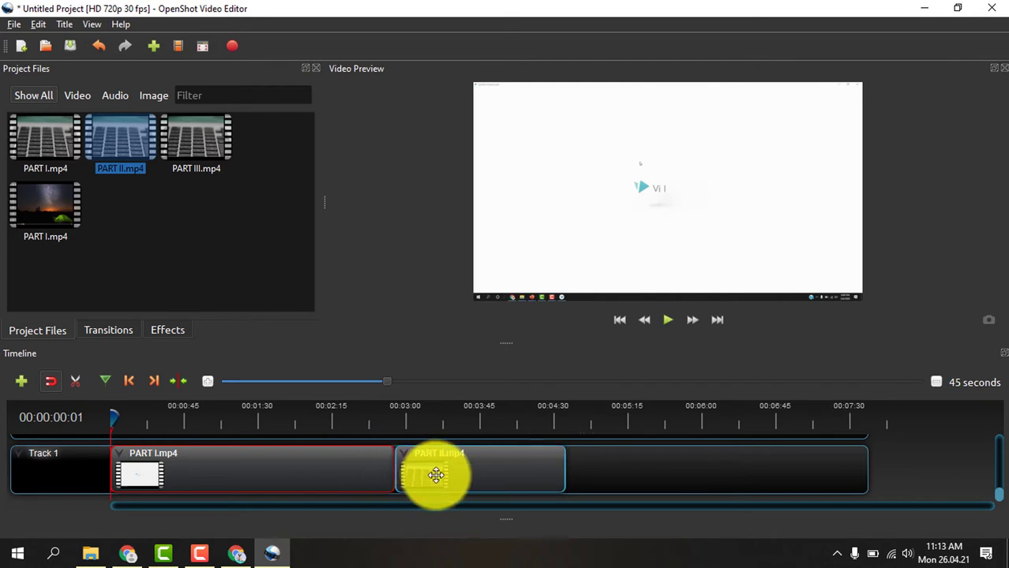
{"action": "left_click", "coordinate": [436, 475]}
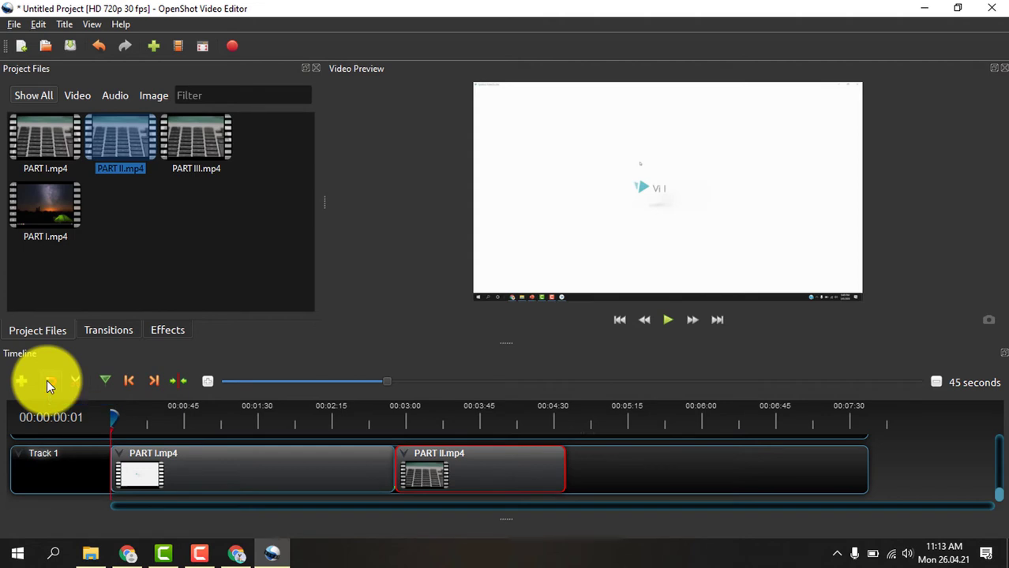
With snapping off, move PART II.mp4 to about 00:02:11 so it overlaps PART I.mp4, and delete the automatic transition in the overlap.
{"action": "left_click_drag", "start_coordinate": [446, 484], "coordinate": [394, 478]}
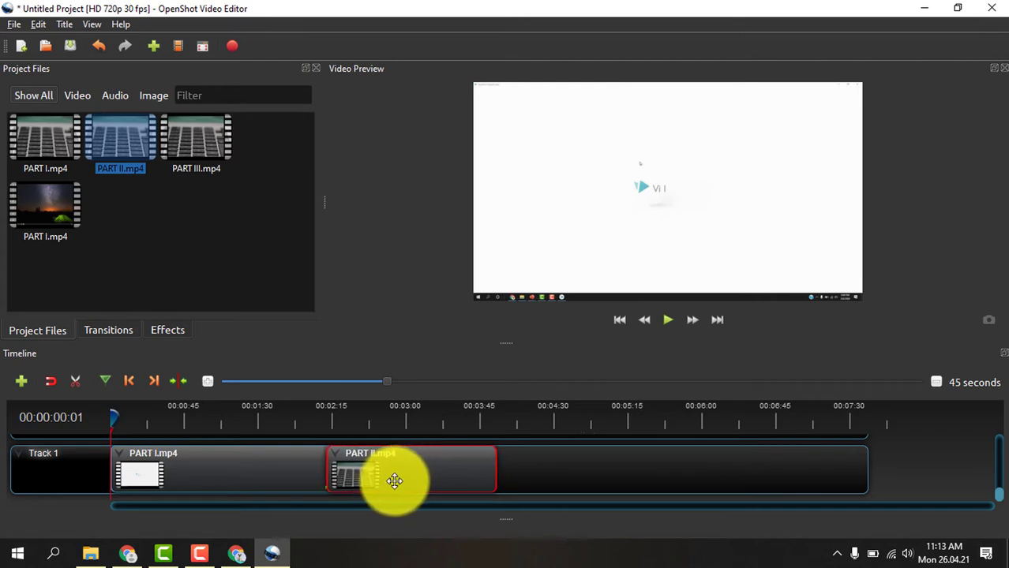
{"action": "left_click", "coordinate": [540, 469]}
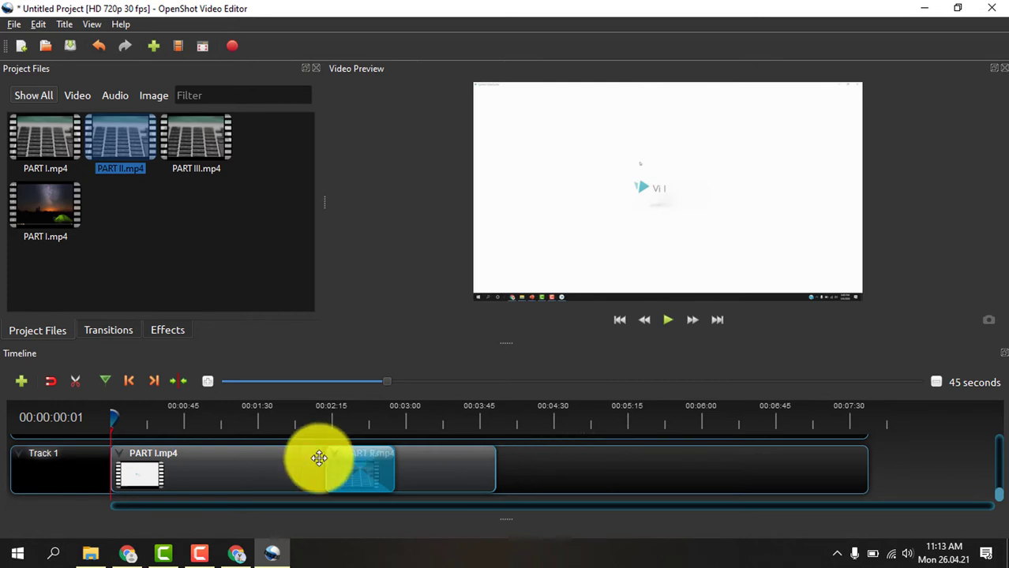
{"action": "left_click", "coordinate": [424, 474]}
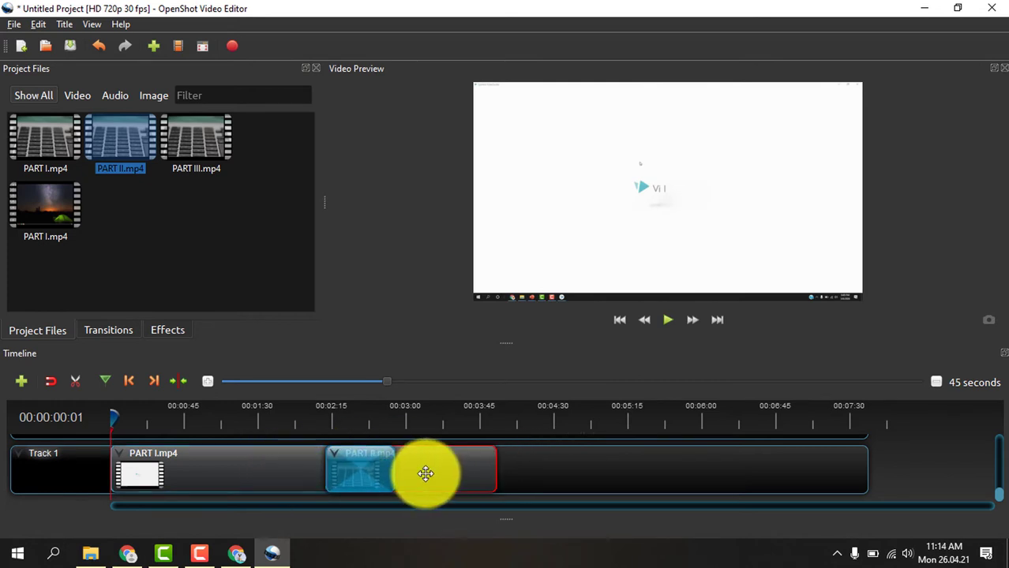
{"action": "left_click", "coordinate": [519, 467]}
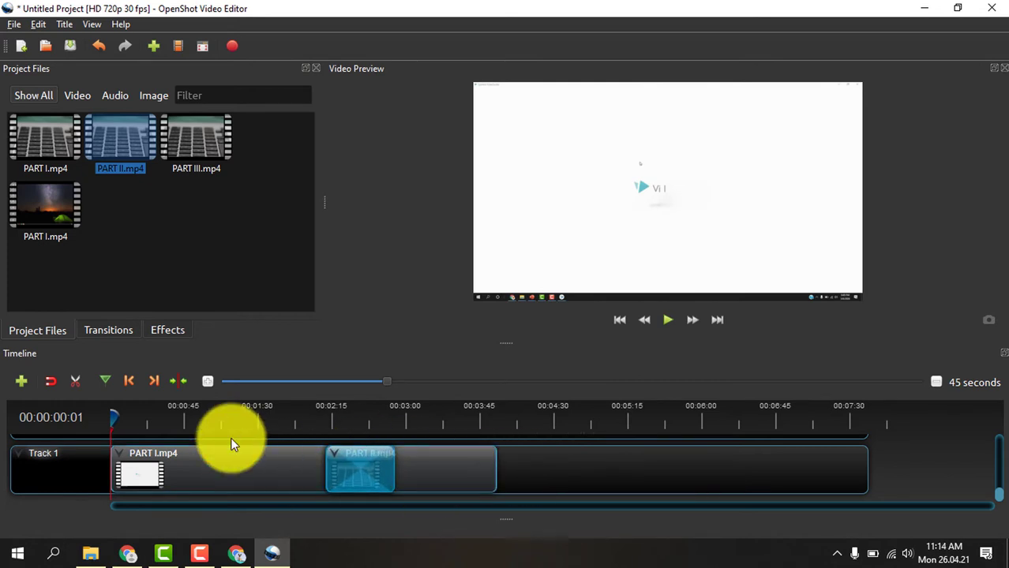
{"action": "left_click", "coordinate": [366, 472]}
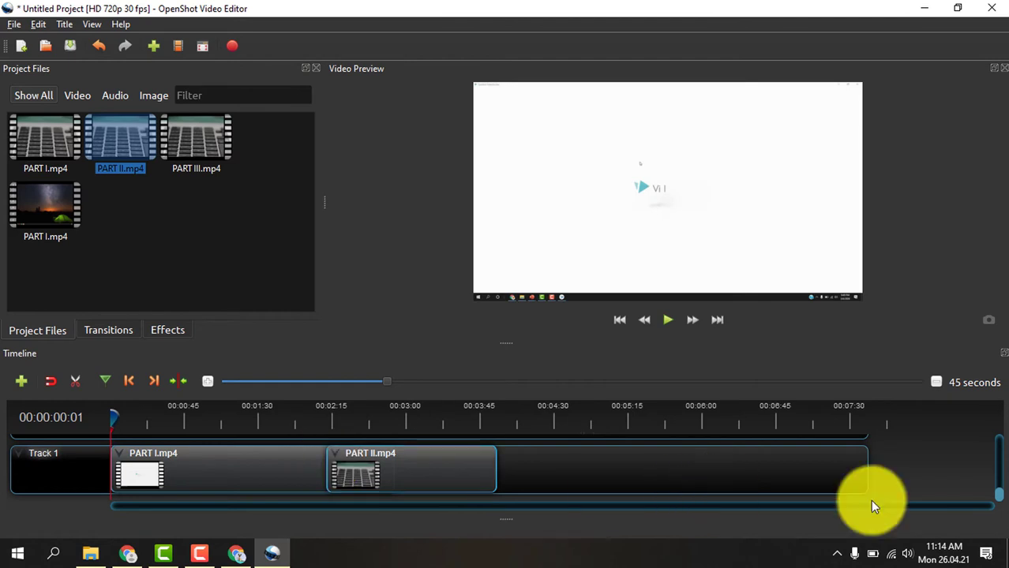
Remove three empty tracks above Track 3 from the timeline: Track 5 once, and the track numbered 4 twice.
{"action": "scroll", "coordinate": [996, 489], "scroll_direction": "up", "scroll_amount": 5}
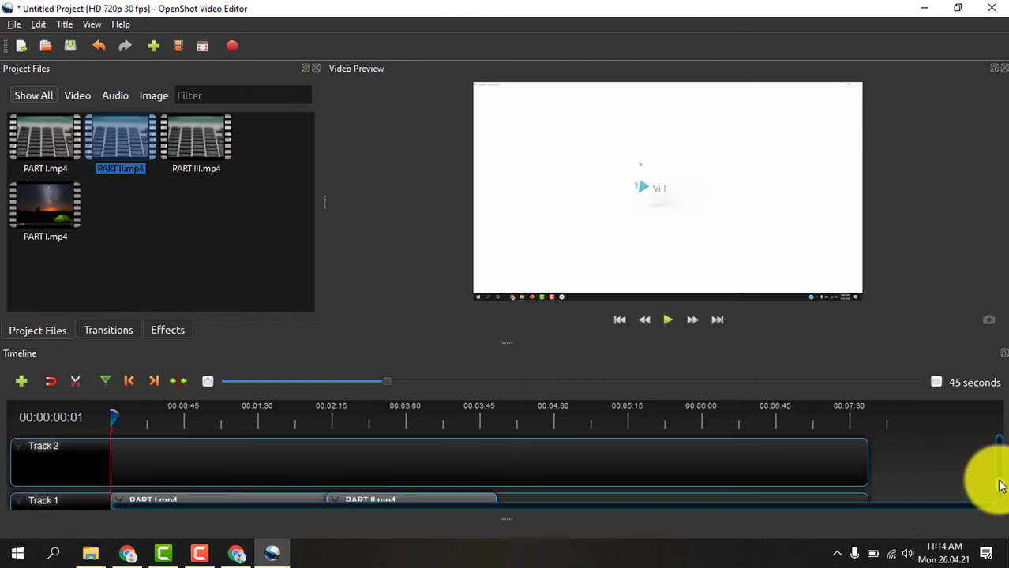
{"action": "scroll", "coordinate": [1001, 466], "scroll_direction": "up", "scroll_amount": 3}
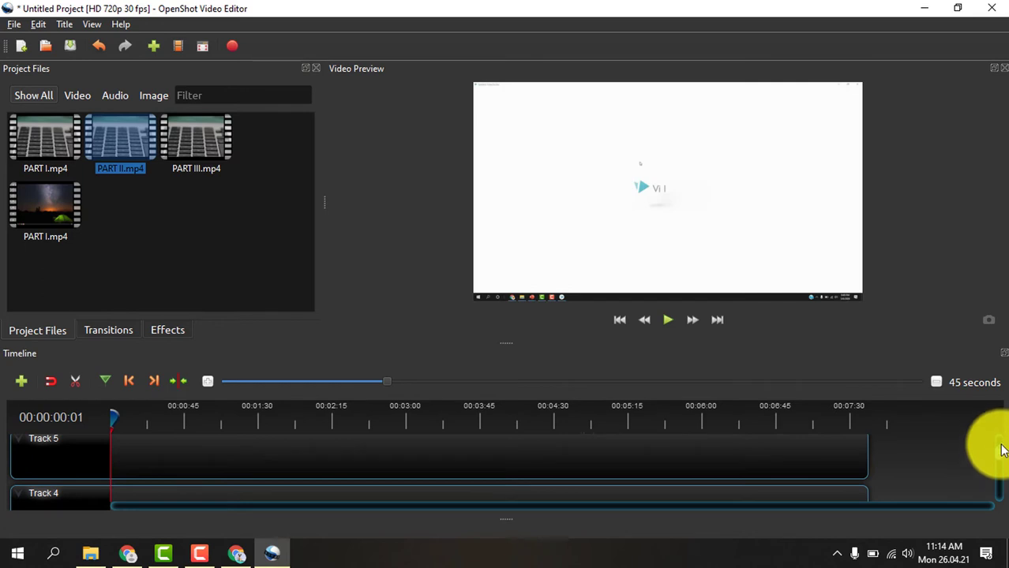
{"action": "scroll", "coordinate": [998, 455], "scroll_direction": "up", "scroll_amount": 2}
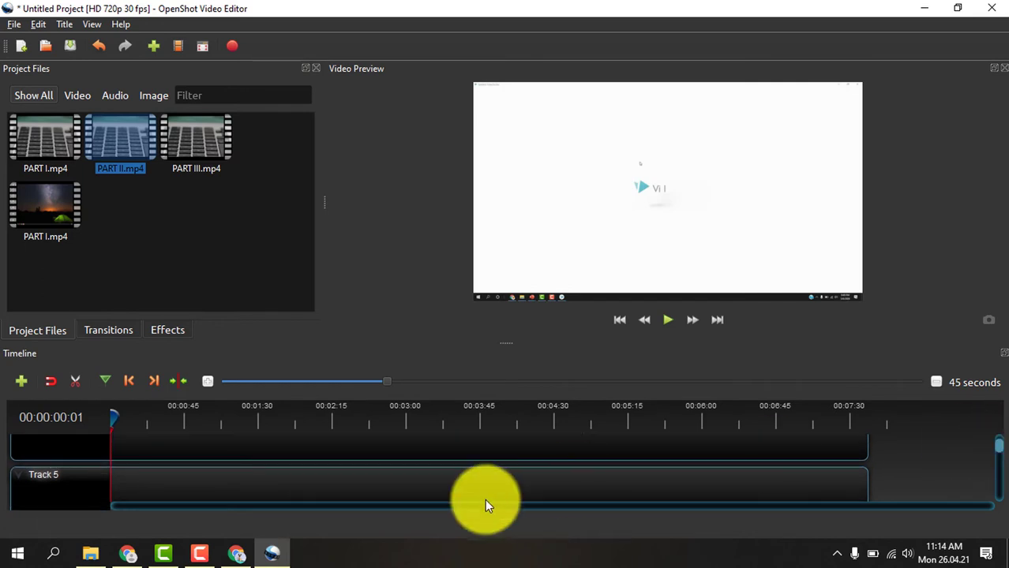
{"action": "right_click", "coordinate": [90, 482]}
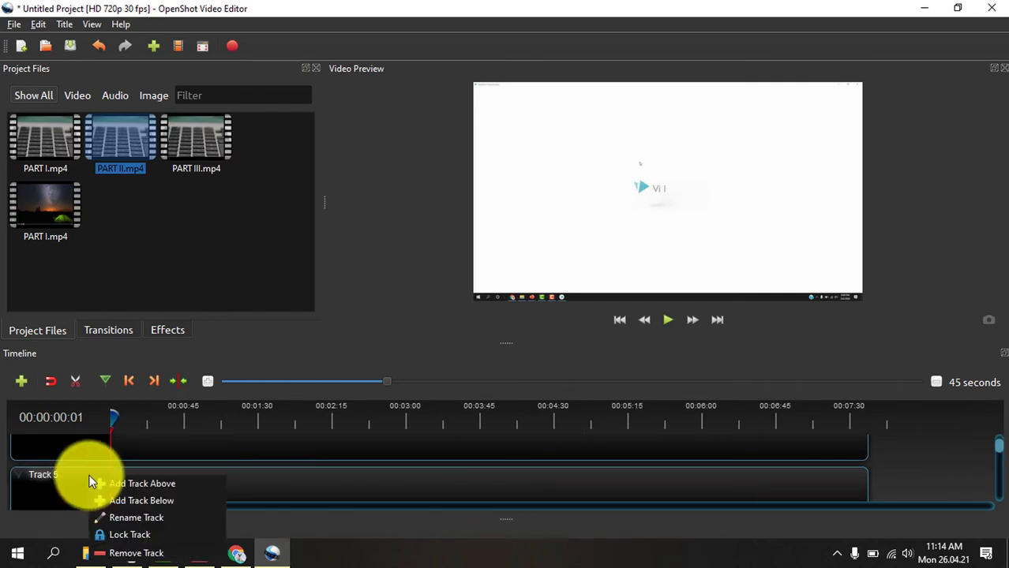
{"action": "left_click", "coordinate": [120, 552]}
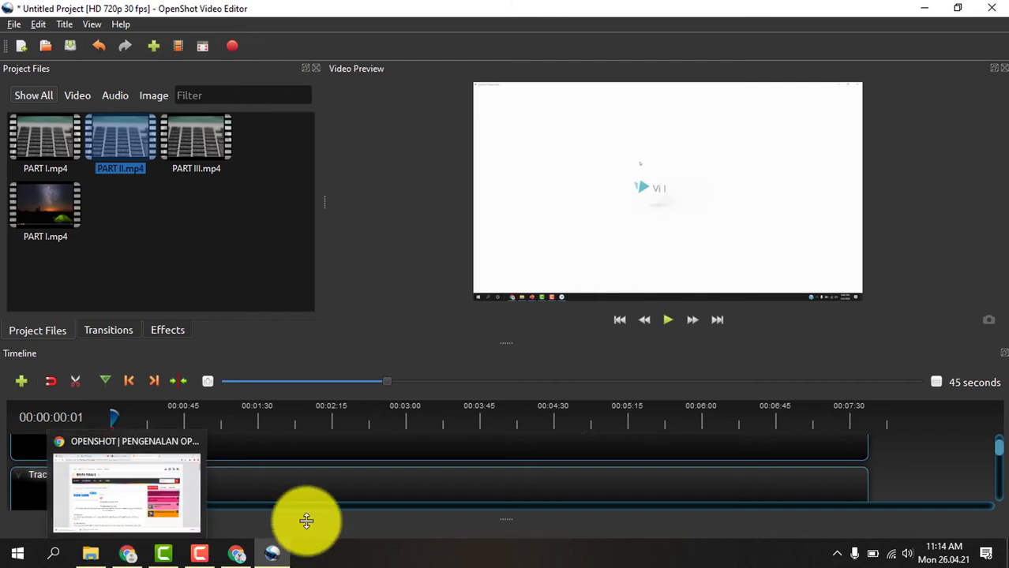
{"action": "right_click", "coordinate": [90, 475]}
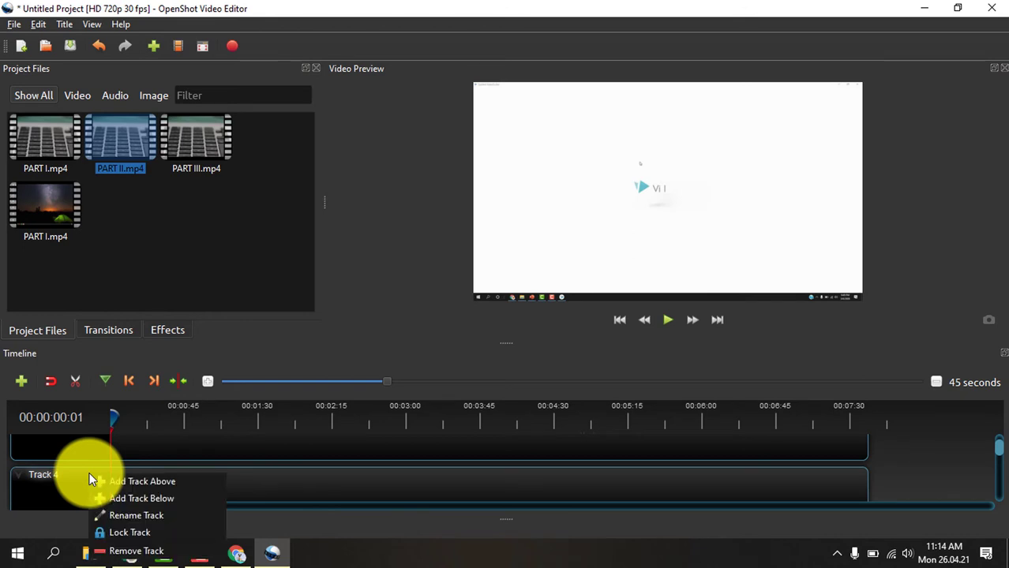
{"action": "left_click", "coordinate": [117, 550]}
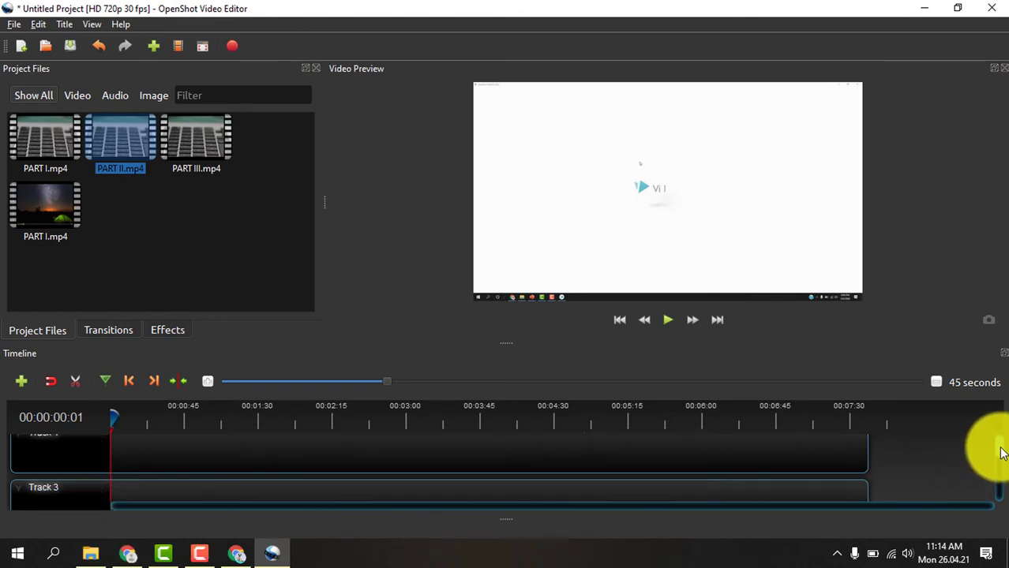
{"action": "scroll", "coordinate": [996, 454], "scroll_direction": "up", "scroll_amount": 1}
{"action": "right_click", "coordinate": [83, 451]}
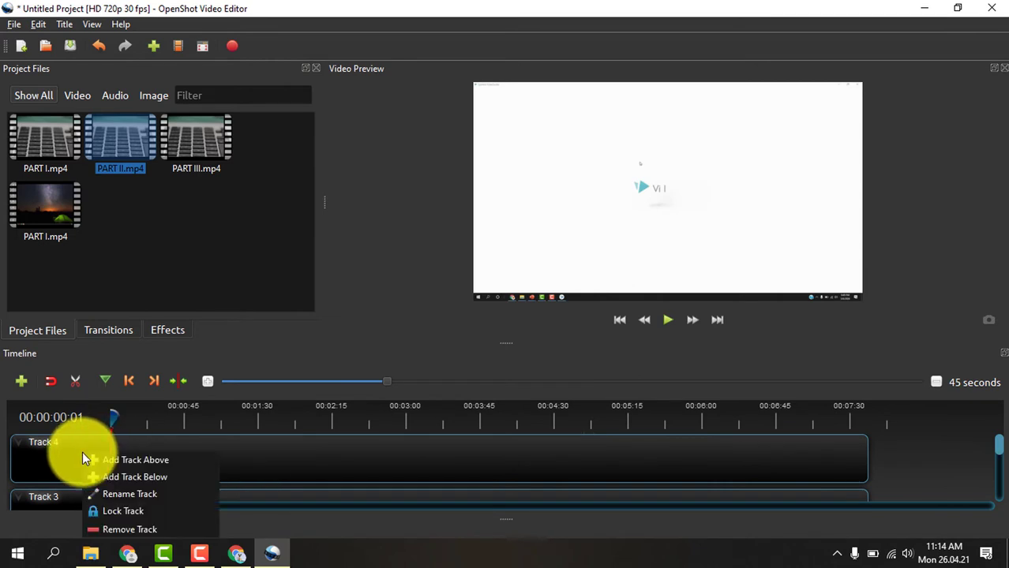
{"action": "left_click", "coordinate": [124, 529]}
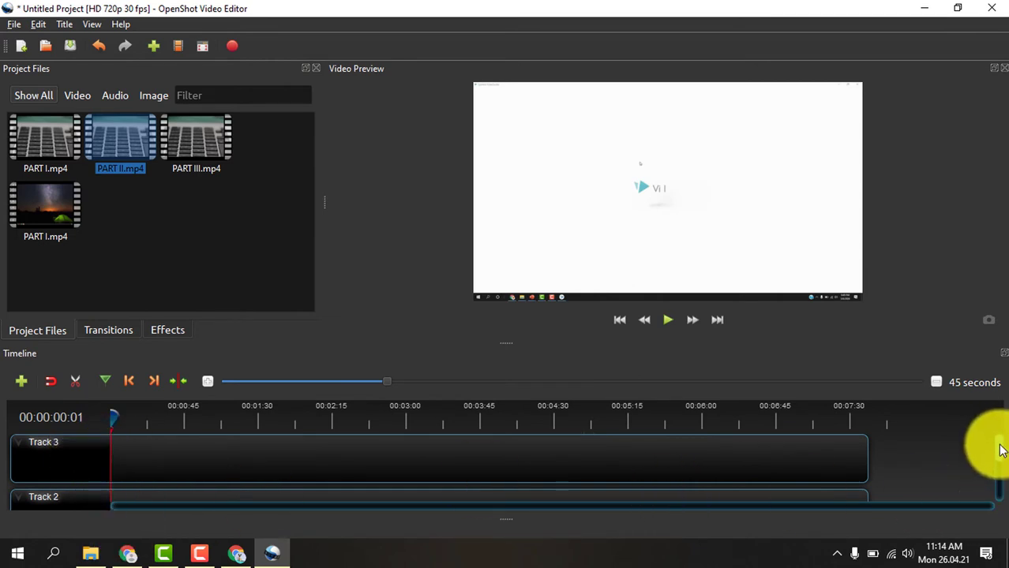
Split the PART I.mp4 clip on Track 1 at about 00:01:22 with the Razor tool, and turn the tool off.
{"action": "mouse_move", "coordinate": [1000, 446]}
{"action": "left_mouse_down"}
{"action": "mouse_move", "coordinate": [1003, 480]}
{"action": "mouse_move", "coordinate": [1004, 436]}
{"action": "mouse_move", "coordinate": [1002, 462]}
{"action": "left_mouse_up"}
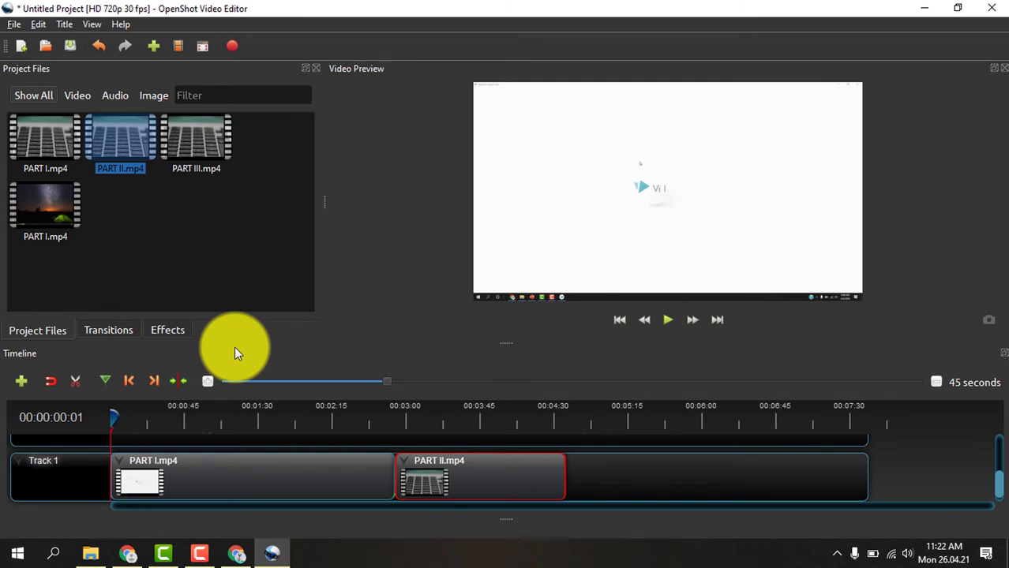
{"action": "left_click", "coordinate": [74, 381]}
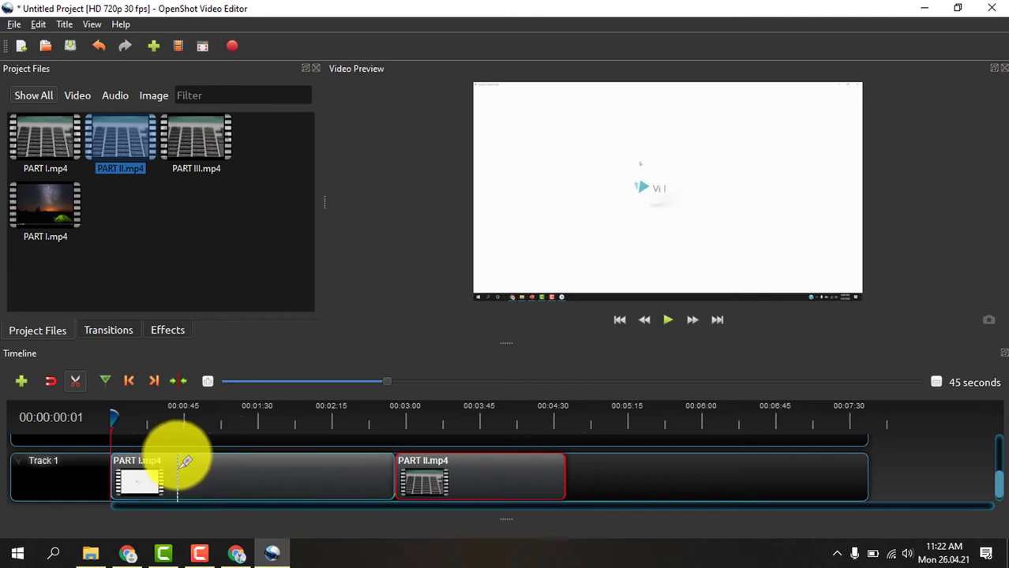
{"action": "left_click", "coordinate": [248, 462]}
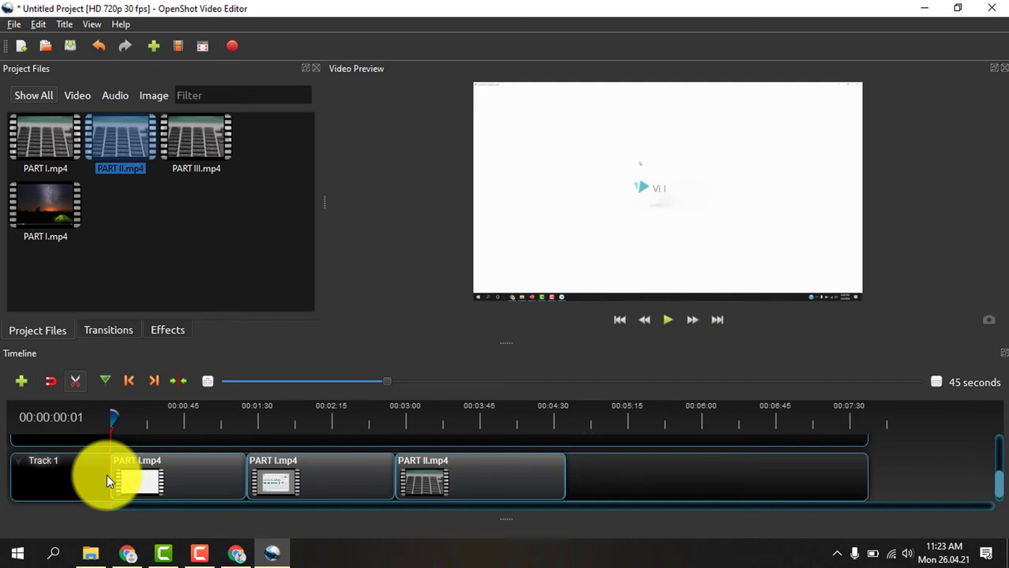
{"action": "left_click", "coordinate": [77, 383]}
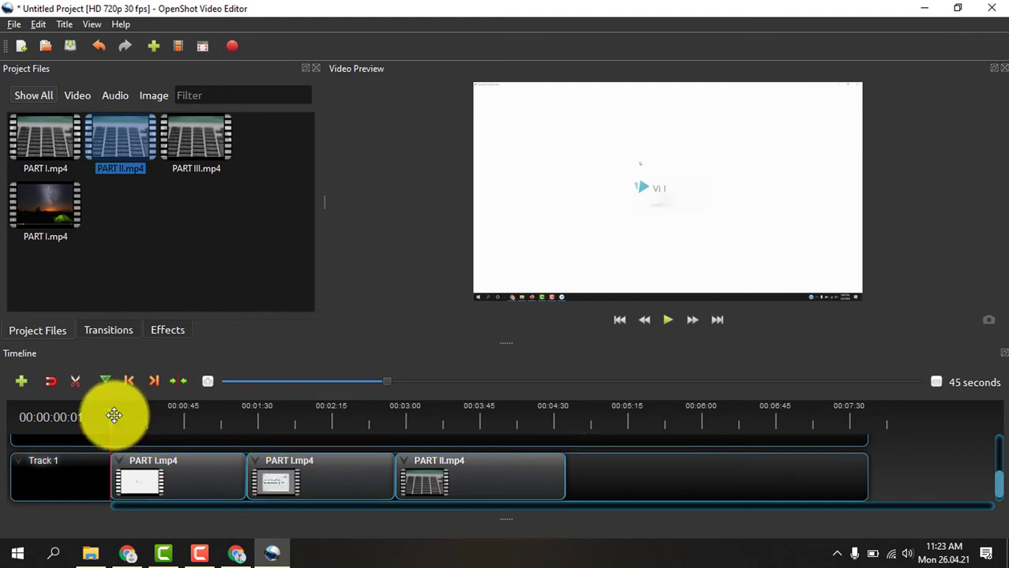
Move the playhead to 00:01:22:12 and add the Fractal 7 transition over the cut between the two PART I.mp4 pieces.
{"action": "left_click_drag", "start_coordinate": [115, 416], "coordinate": [245, 424]}
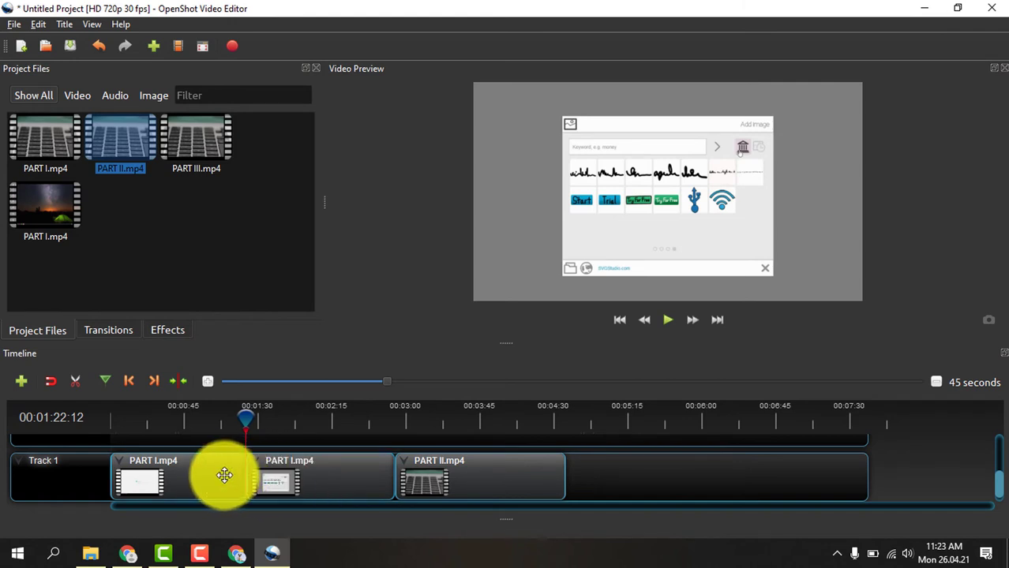
{"action": "left_click", "coordinate": [111, 330]}
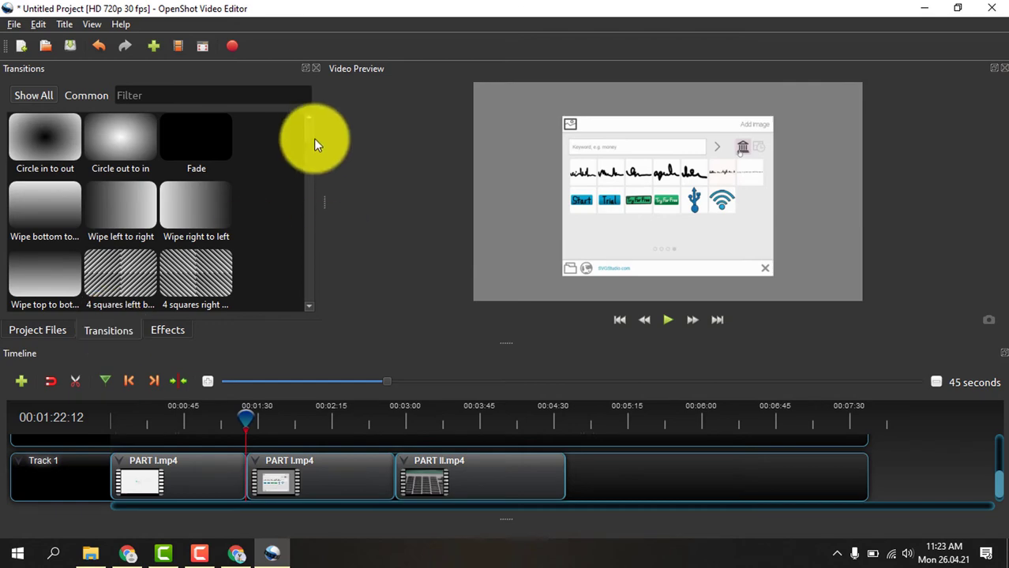
{"action": "left_click_drag", "start_coordinate": [311, 130], "coordinate": [309, 199]}
{"action": "scroll", "coordinate": [310, 200], "scroll_direction": "down", "scroll_amount": 1}
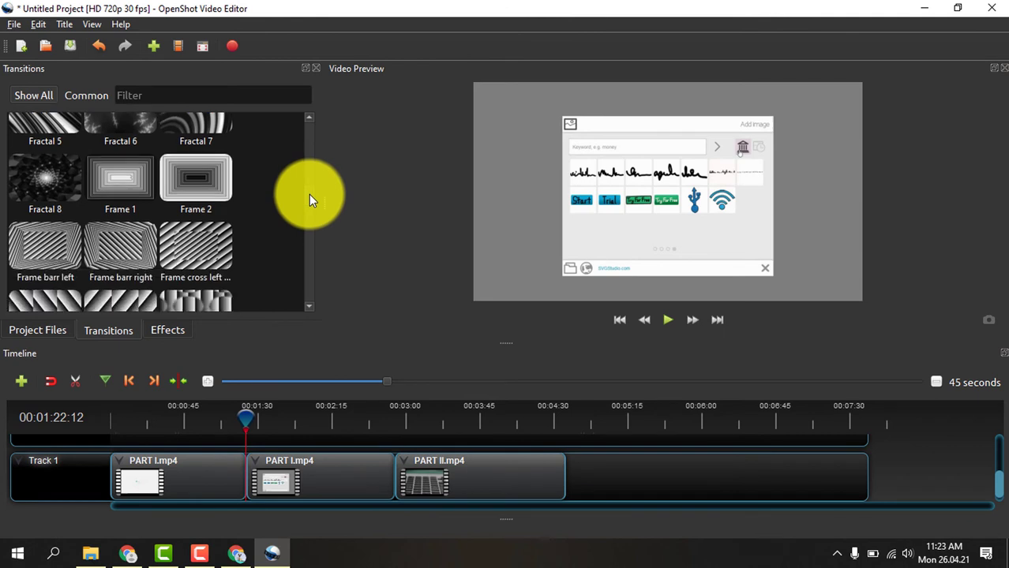
{"action": "left_click_drag", "start_coordinate": [196, 179], "coordinate": [308, 195]}
{"action": "scroll", "coordinate": [308, 194], "scroll_direction": "up", "scroll_amount": 2}
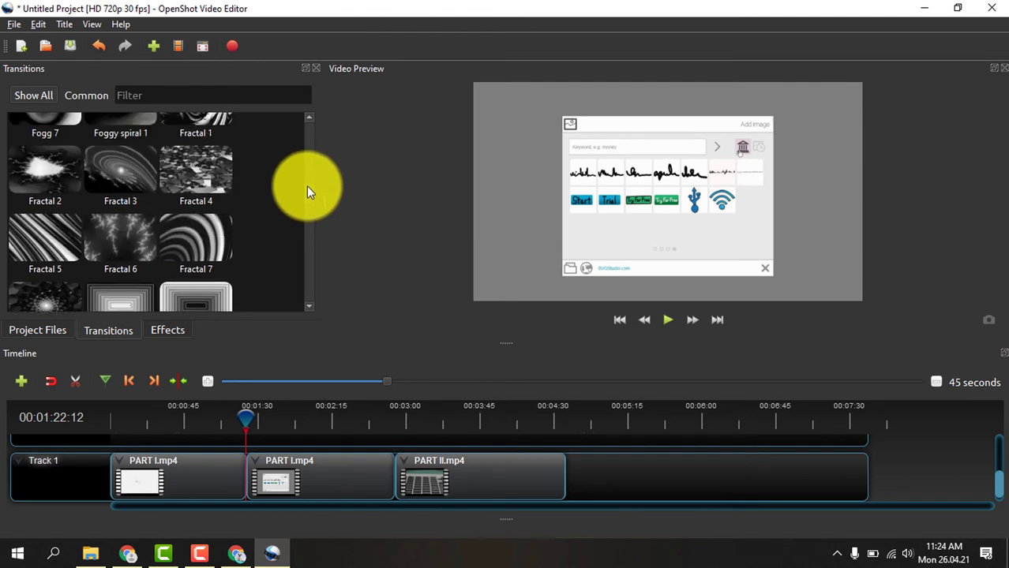
{"action": "left_click", "coordinate": [193, 222]}
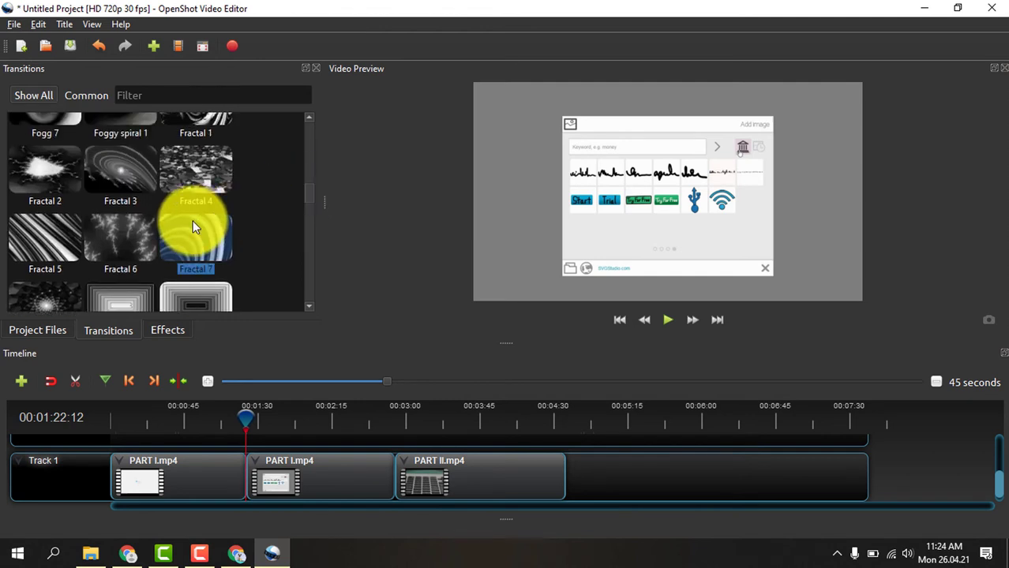
{"action": "mouse_move", "coordinate": [194, 222]}
{"action": "left_mouse_down"}
{"action": "mouse_move", "coordinate": [252, 461]}
{"action": "mouse_move", "coordinate": [239, 484]}
{"action": "left_mouse_up"}
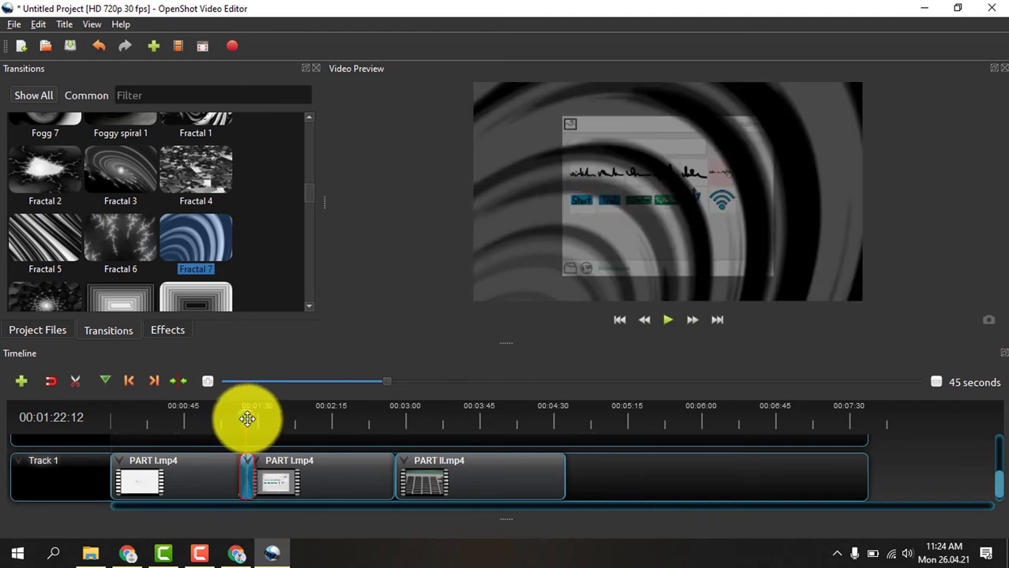
Play the timeline from 00:01:11:18 into the Fractal 7 transition to preview it, and pause the playback.
{"action": "left_click_drag", "start_coordinate": [246, 419], "coordinate": [229, 420]}
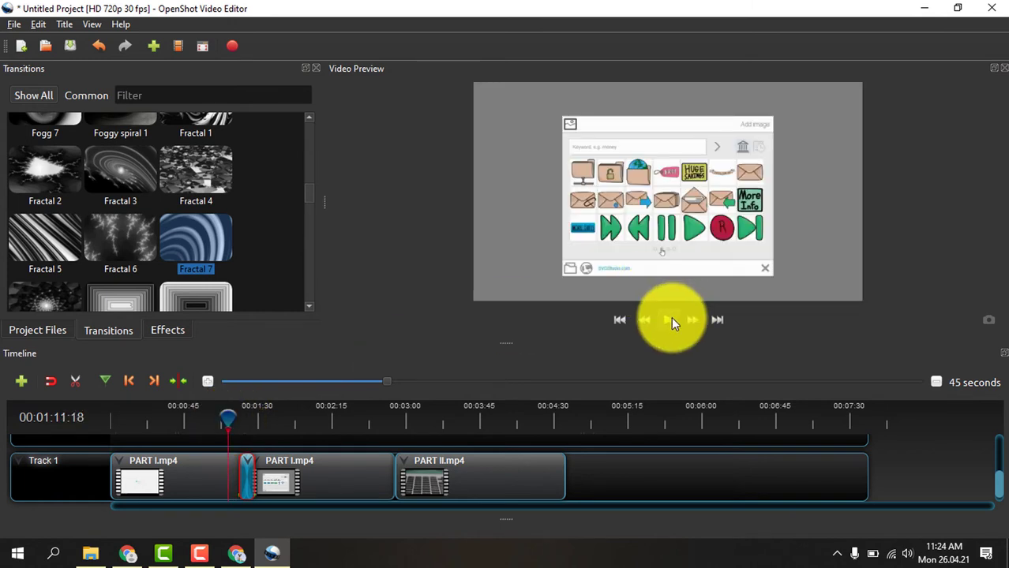
{"action": "left_click", "coordinate": [672, 320]}
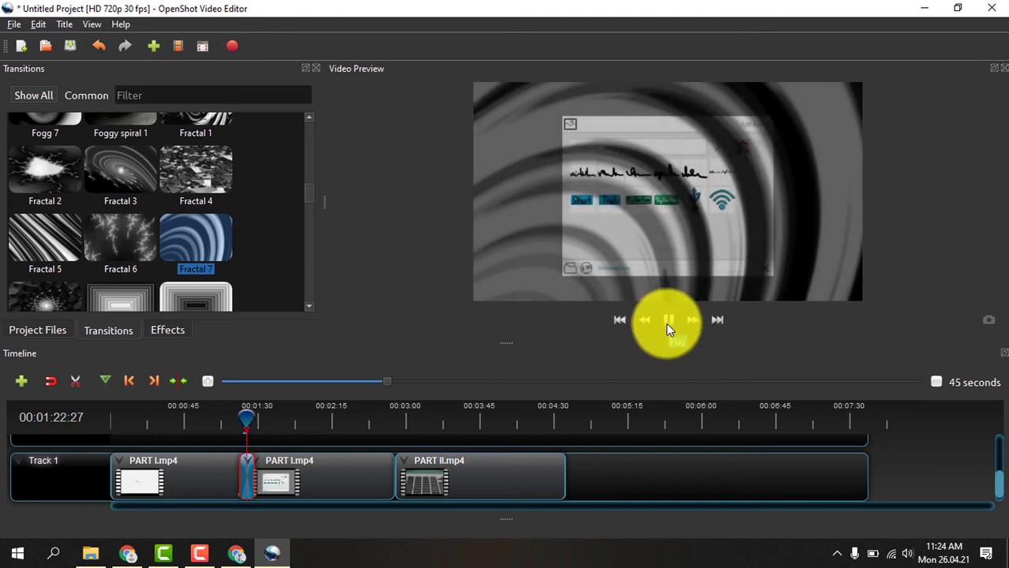
{"action": "left_click", "coordinate": [667, 322]}
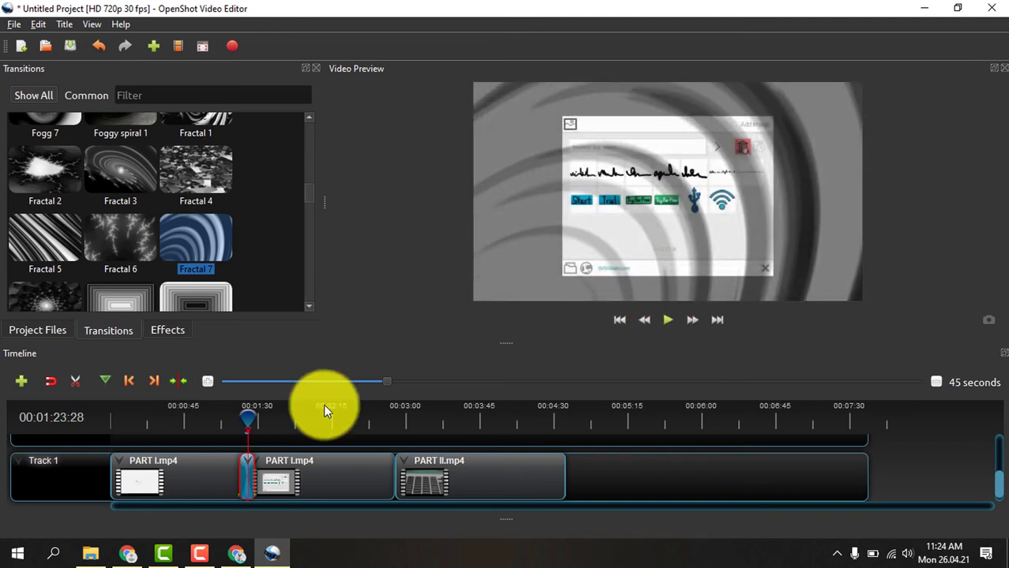
Apply the Negative effect to the first PART I.mp4 clip on Track 1 and play the timeline from its start to preview it.
{"action": "left_click_drag", "start_coordinate": [248, 421], "coordinate": [173, 417]}
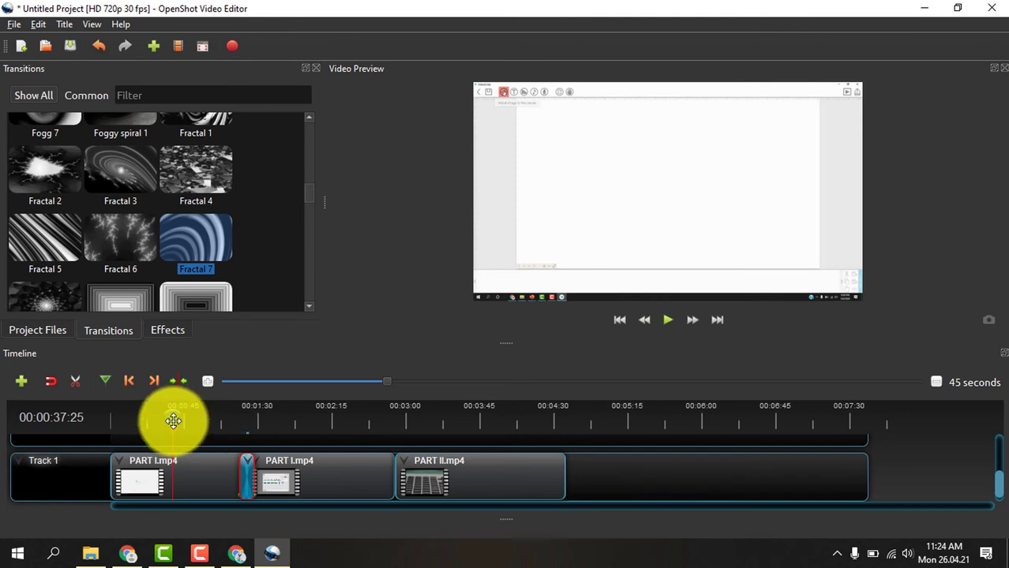
{"action": "left_click", "coordinate": [171, 332]}
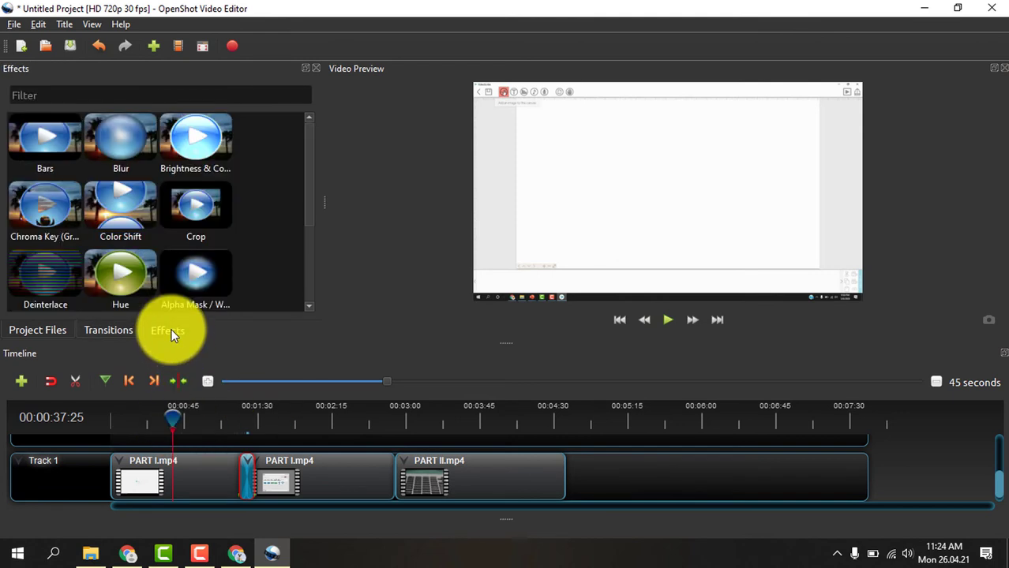
{"action": "left_click_drag", "start_coordinate": [309, 208], "coordinate": [313, 165]}
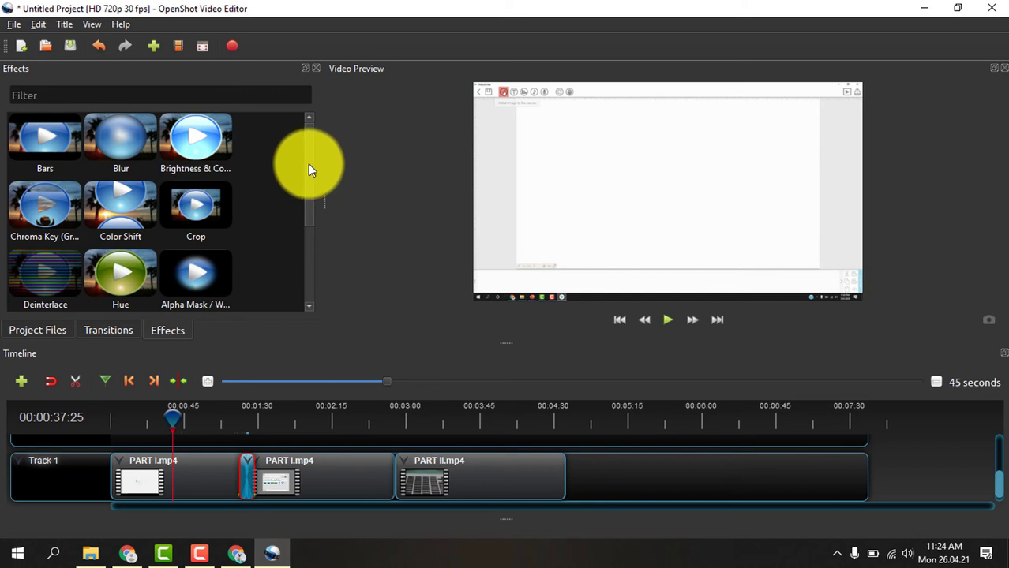
{"action": "left_click_drag", "start_coordinate": [310, 167], "coordinate": [314, 225]}
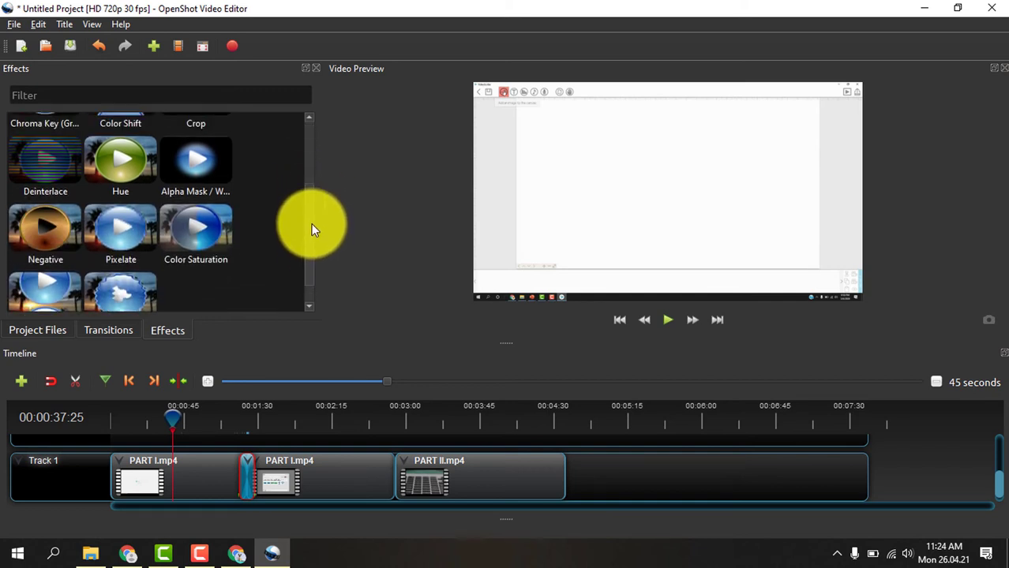
{"action": "left_click", "coordinate": [60, 228]}
{"action": "left_click_drag", "start_coordinate": [60, 227], "coordinate": [175, 487]}
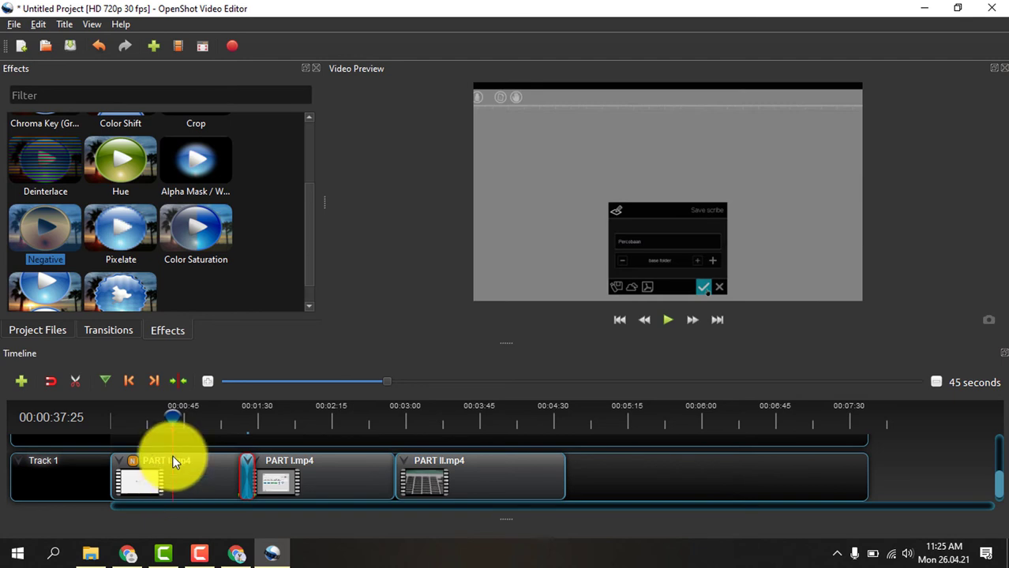
{"action": "left_click_drag", "start_coordinate": [172, 418], "coordinate": [110, 426]}
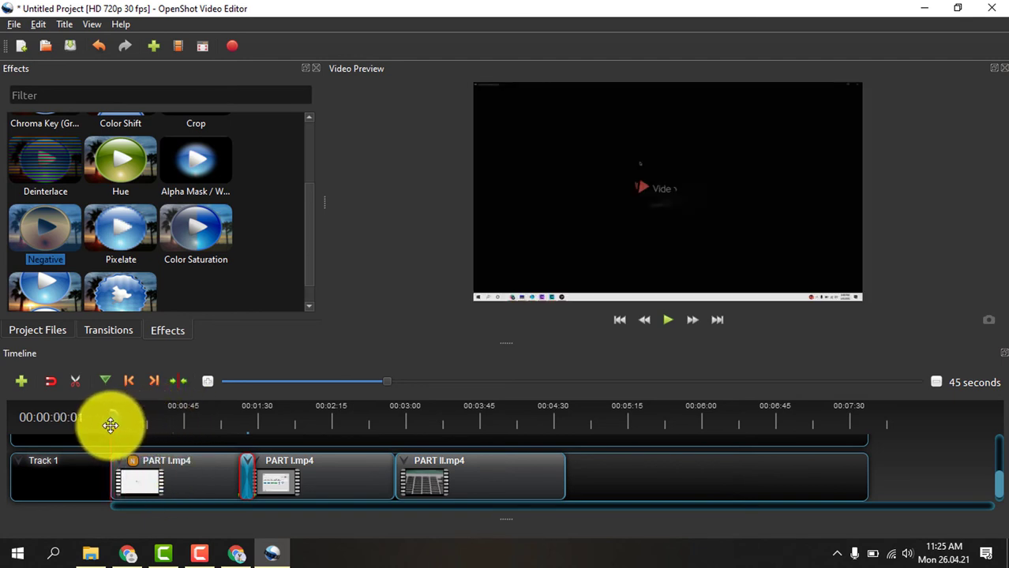
{"action": "left_click", "coordinate": [671, 327]}
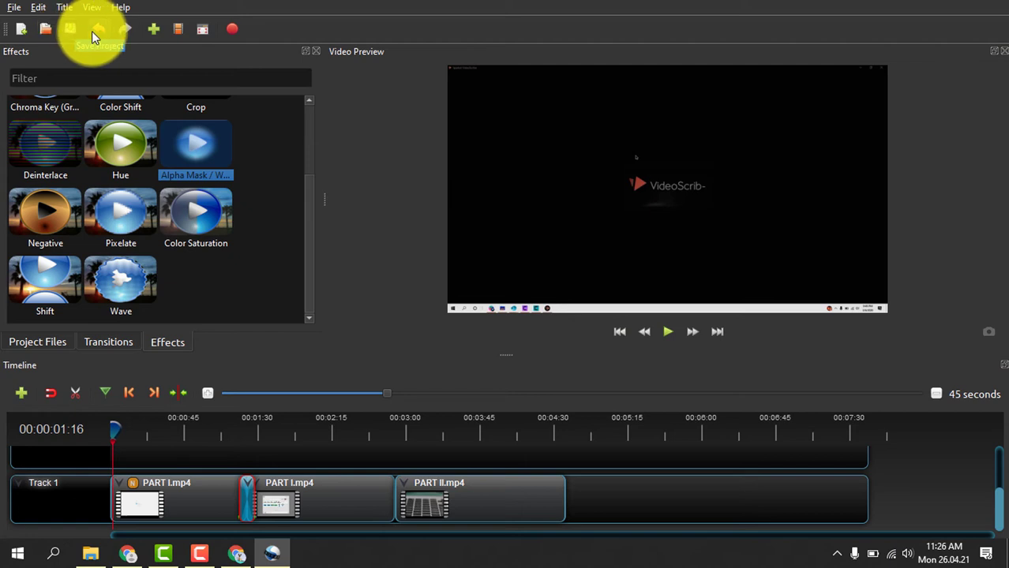
Switch fullscreen mode off and back on.
{"action": "left_click", "coordinate": [201, 27]}
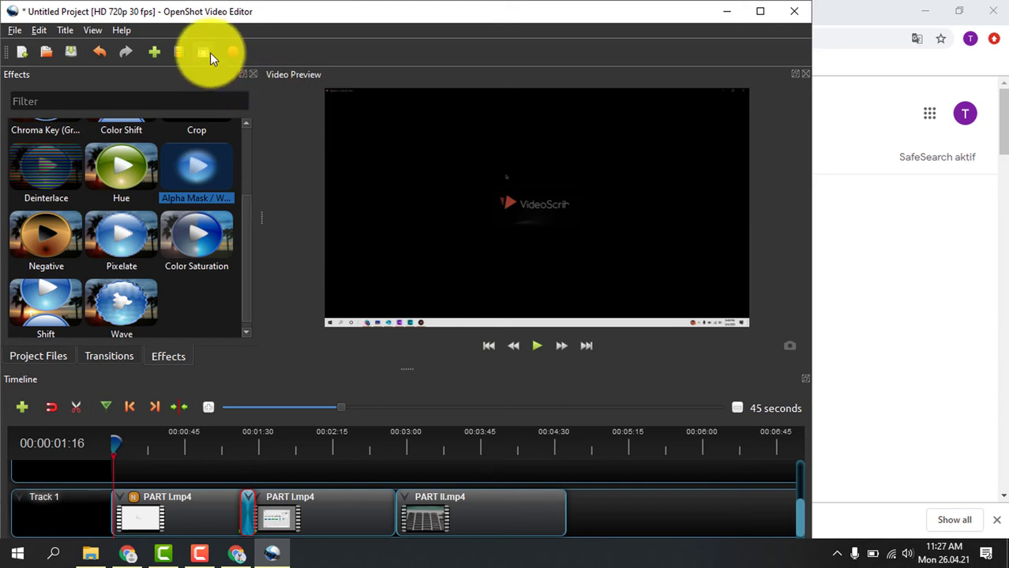
{"action": "key", "text": "F11"}
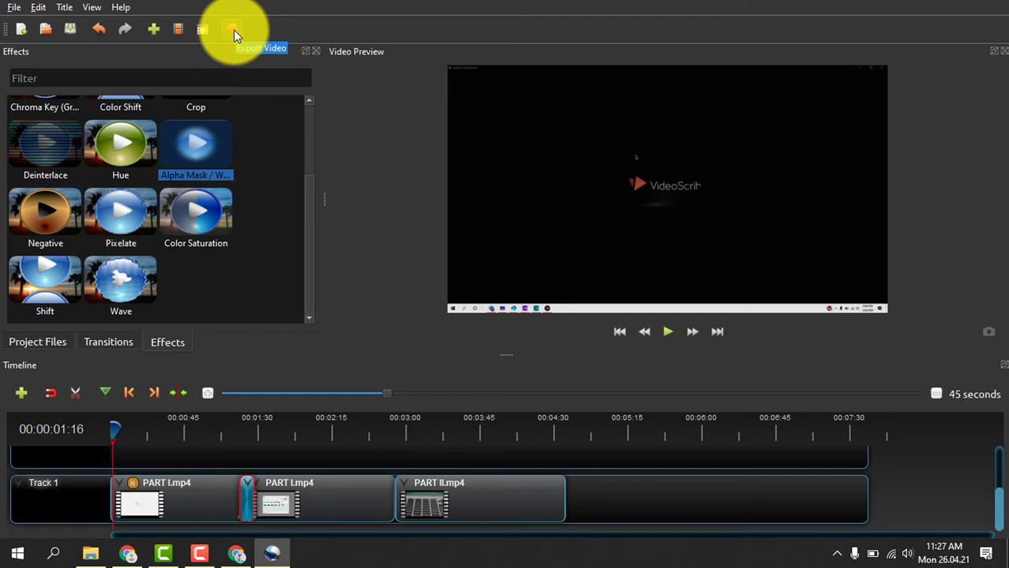
Look through the available project file, editing, title, view layout and help commands without running any of them.
{"action": "left_click", "coordinate": [16, 8]}
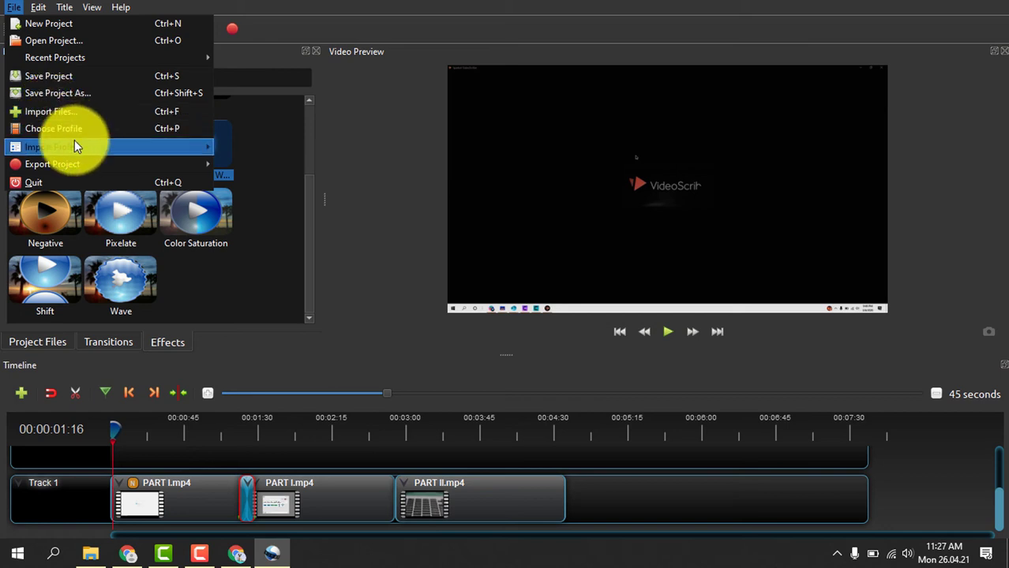
{"action": "mouse_move", "coordinate": [74, 142]}
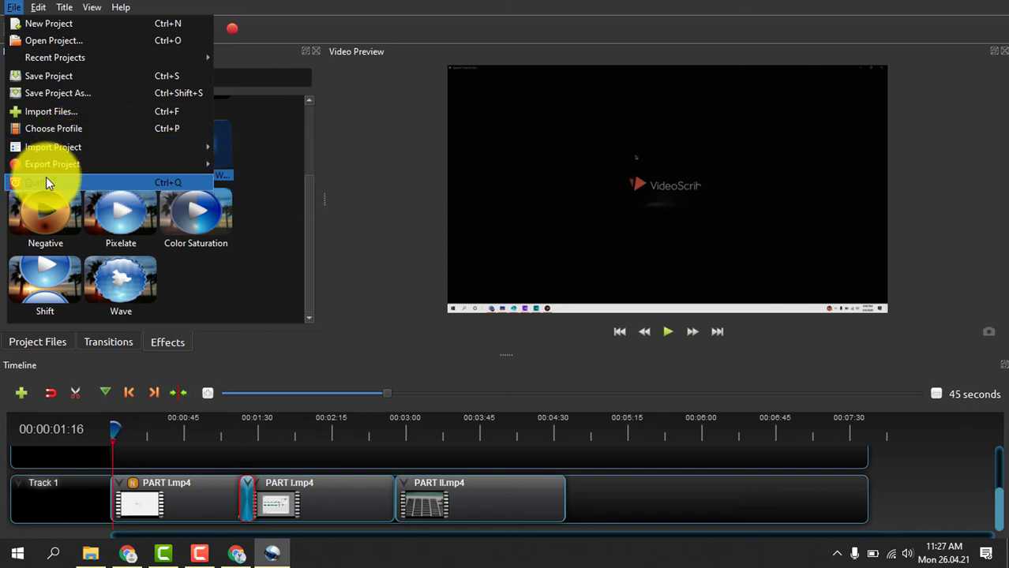
{"action": "left_click", "coordinate": [378, 179]}
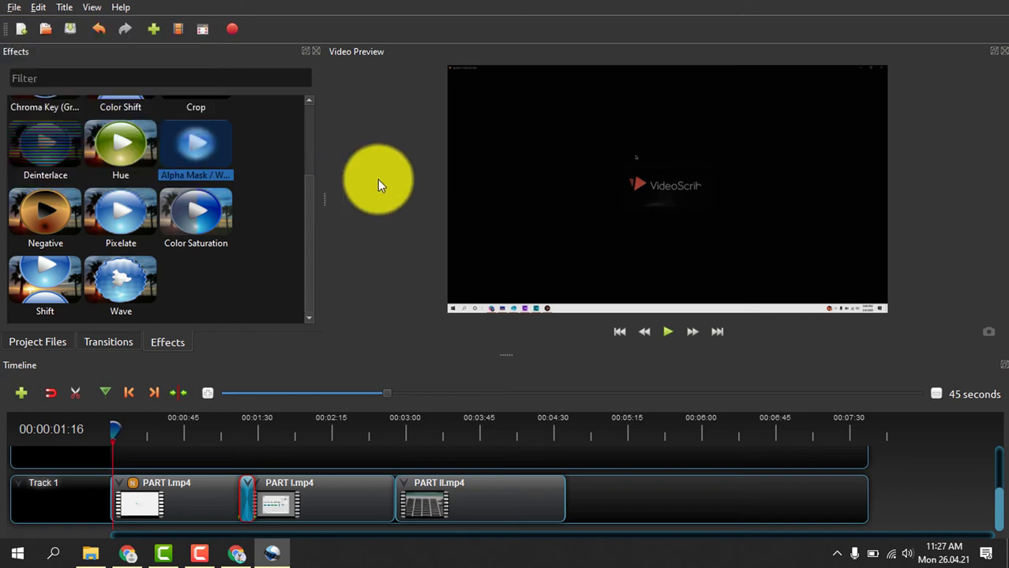
{"action": "left_click", "coordinate": [38, 7]}
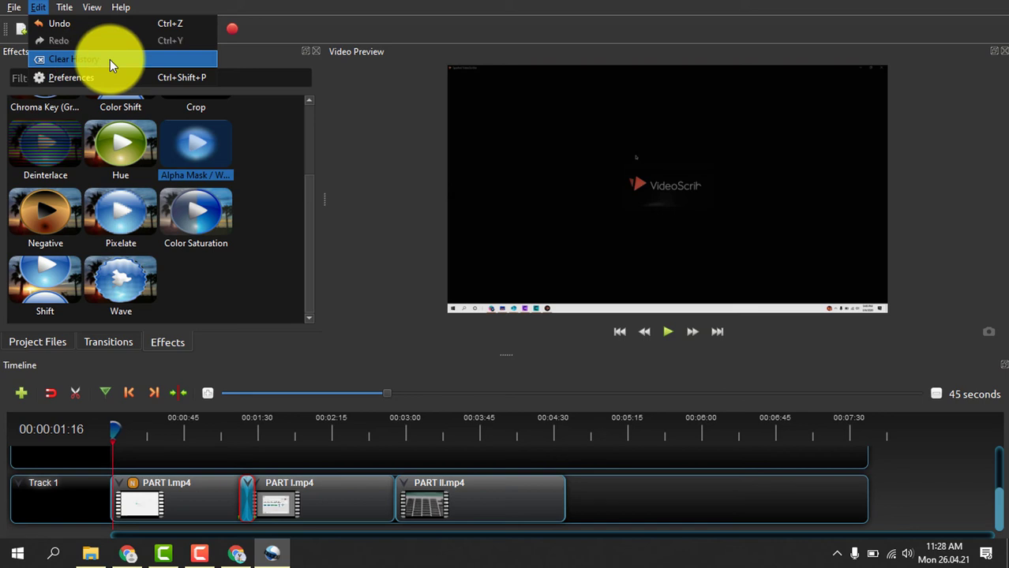
{"action": "left_click", "coordinate": [359, 133]}
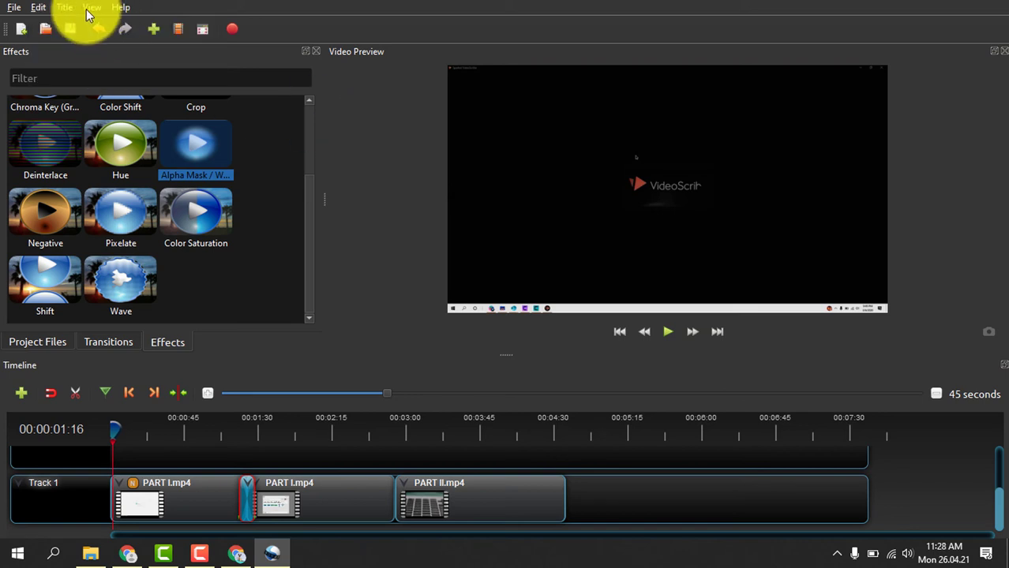
{"action": "left_click", "coordinate": [68, 10]}
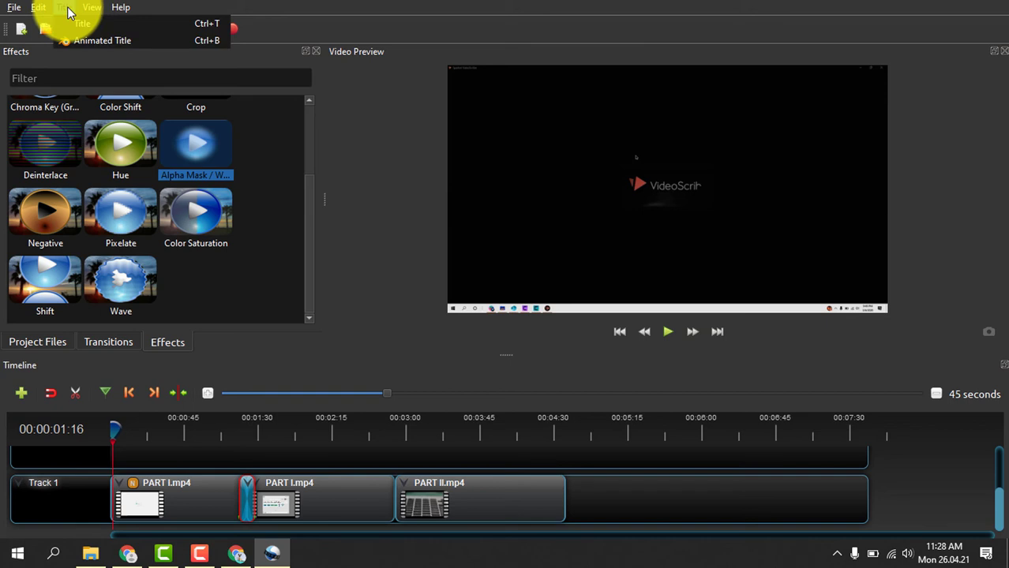
{"action": "mouse_move", "coordinate": [88, 13]}
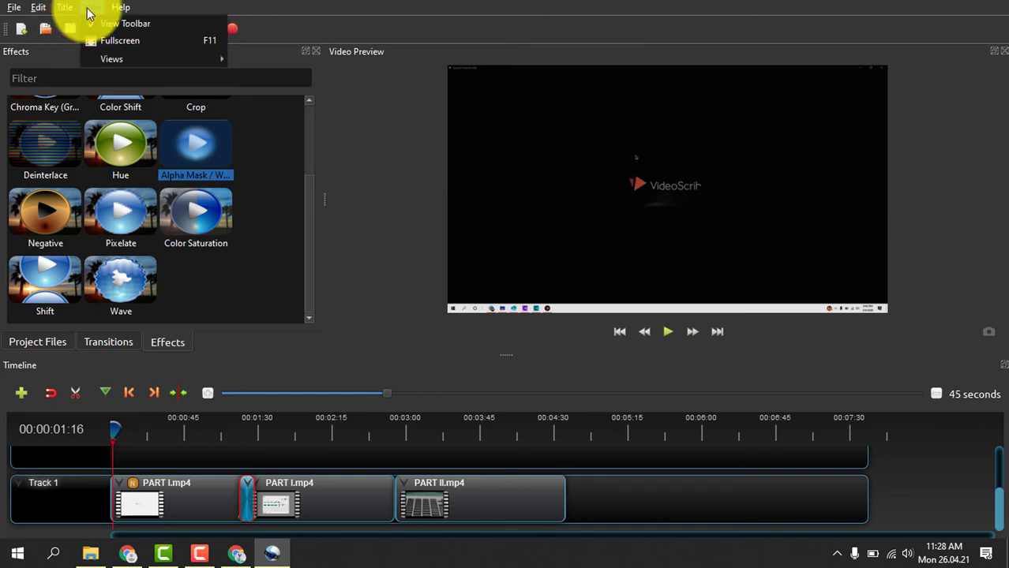
{"action": "mouse_move", "coordinate": [120, 61]}
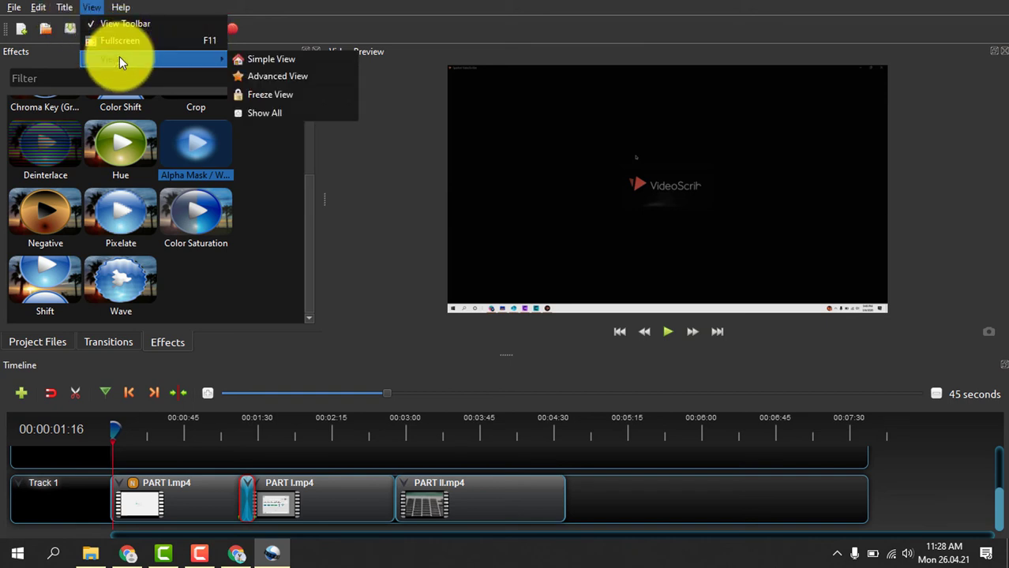
{"action": "mouse_move", "coordinate": [123, 8]}
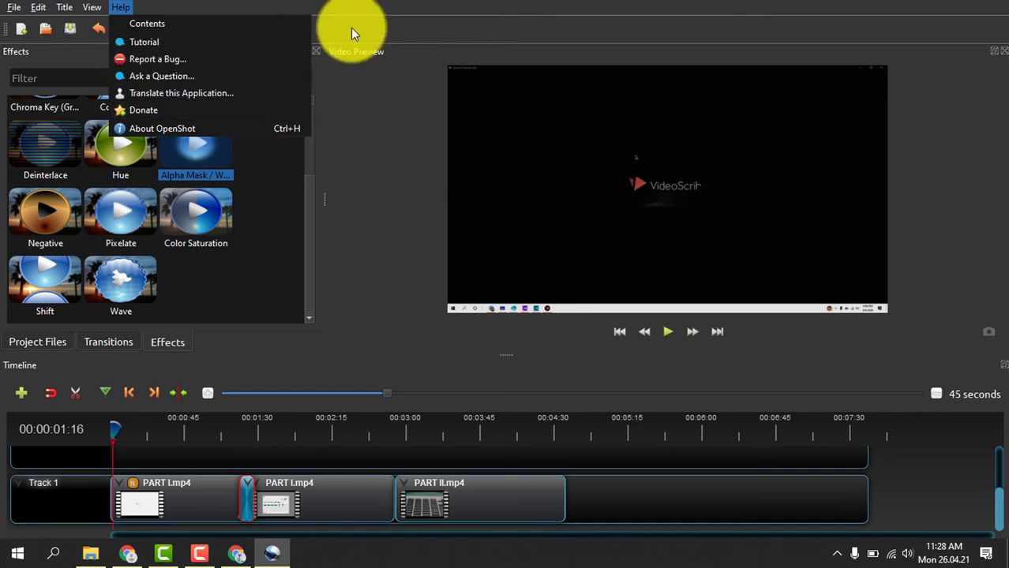
{"action": "left_click", "coordinate": [369, 100]}
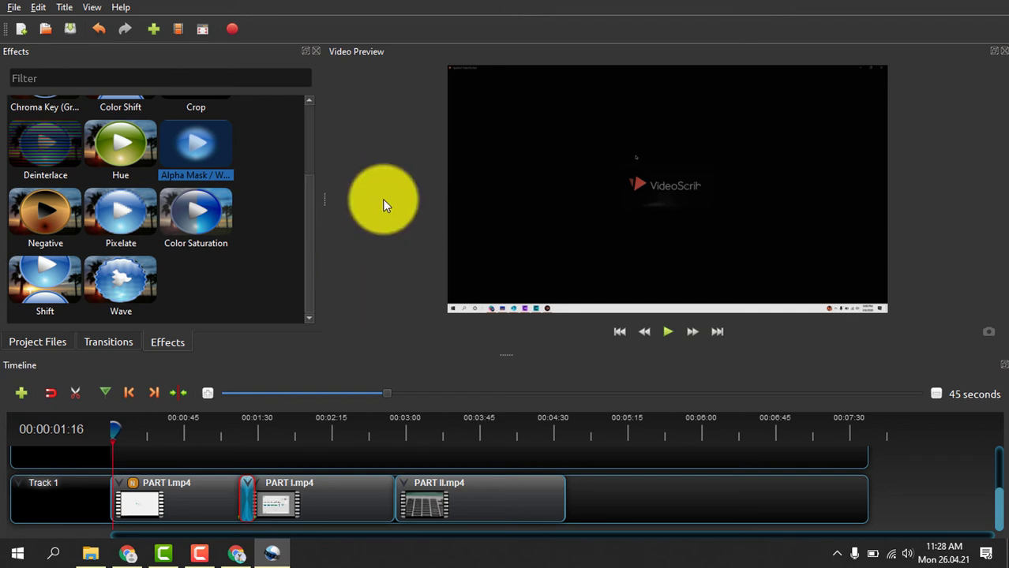
Save the project as an OpenShot project named "projek 1" in the Downloads folder.
{"action": "left_click", "coordinate": [14, 8]}
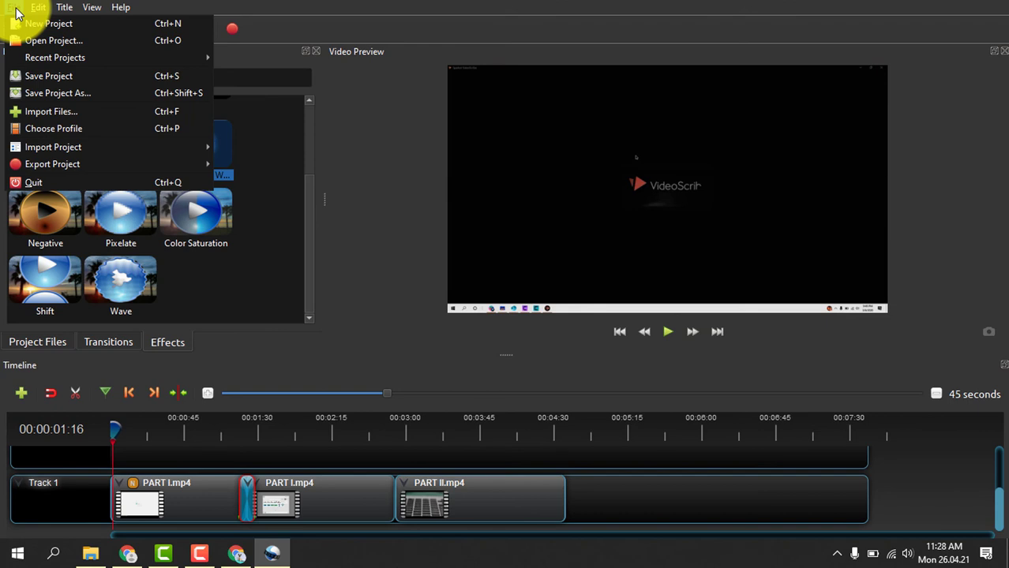
{"action": "left_click", "coordinate": [52, 93]}
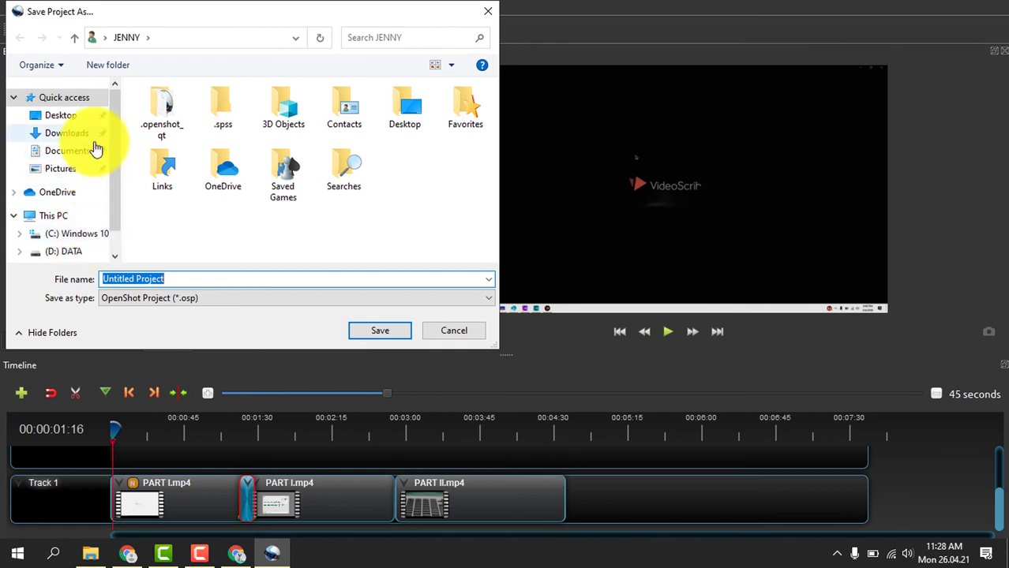
{"action": "left_click", "coordinate": [71, 136]}
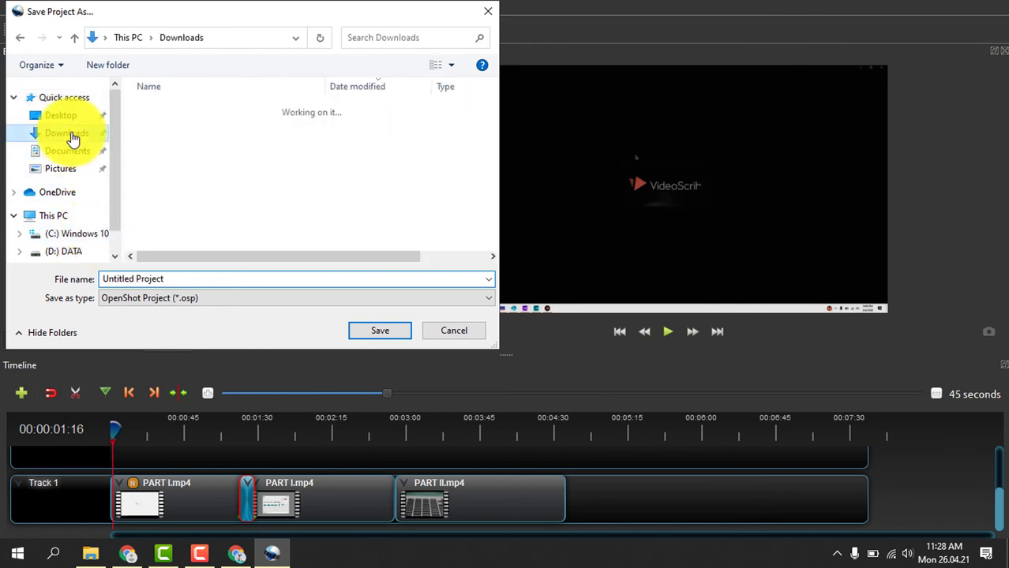
{"action": "left_click", "coordinate": [205, 279]}
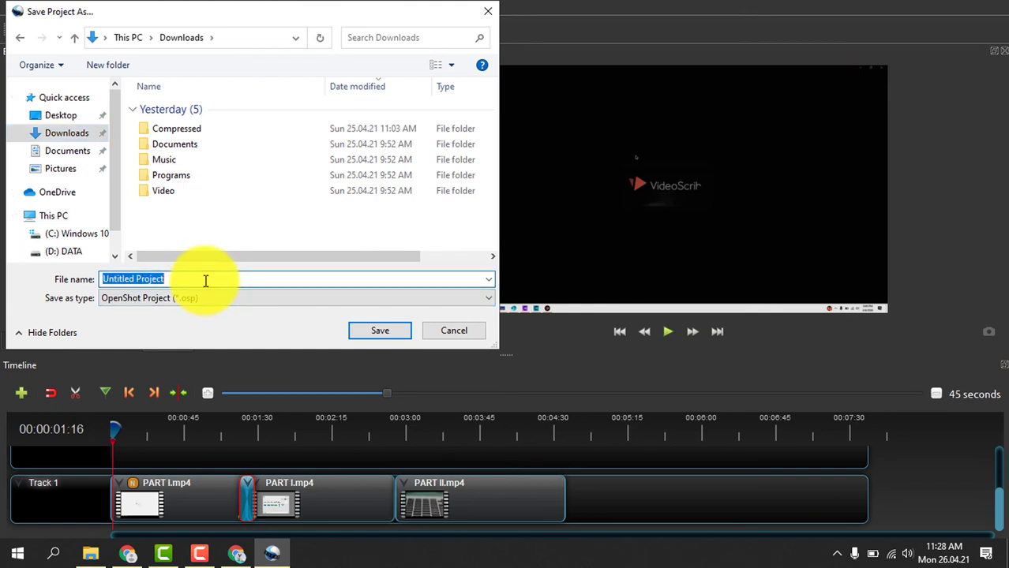
{"action": "type", "text": "projek"}
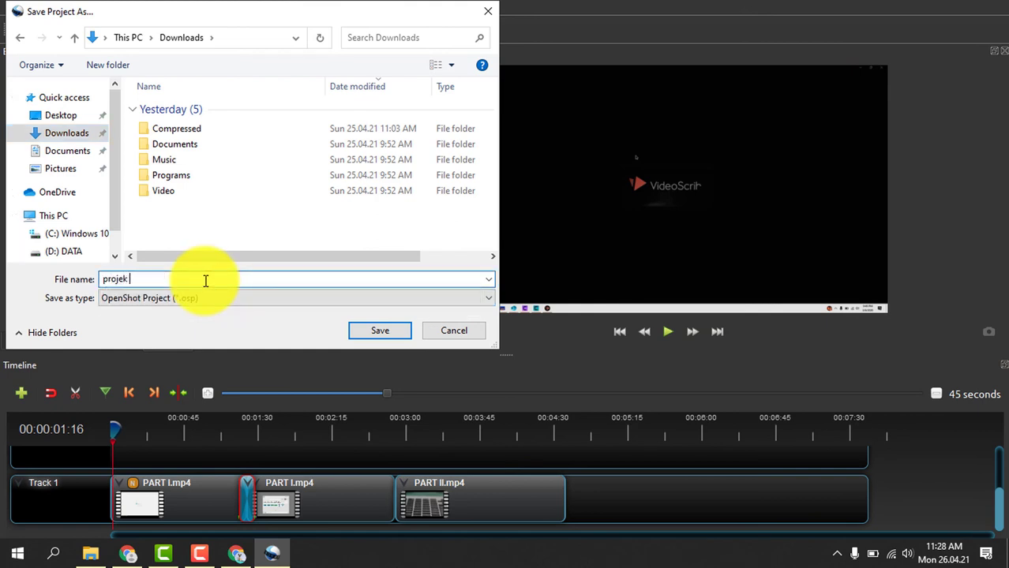
{"action": "type", "text": " 1"}
{"action": "left_click", "coordinate": [388, 336]}
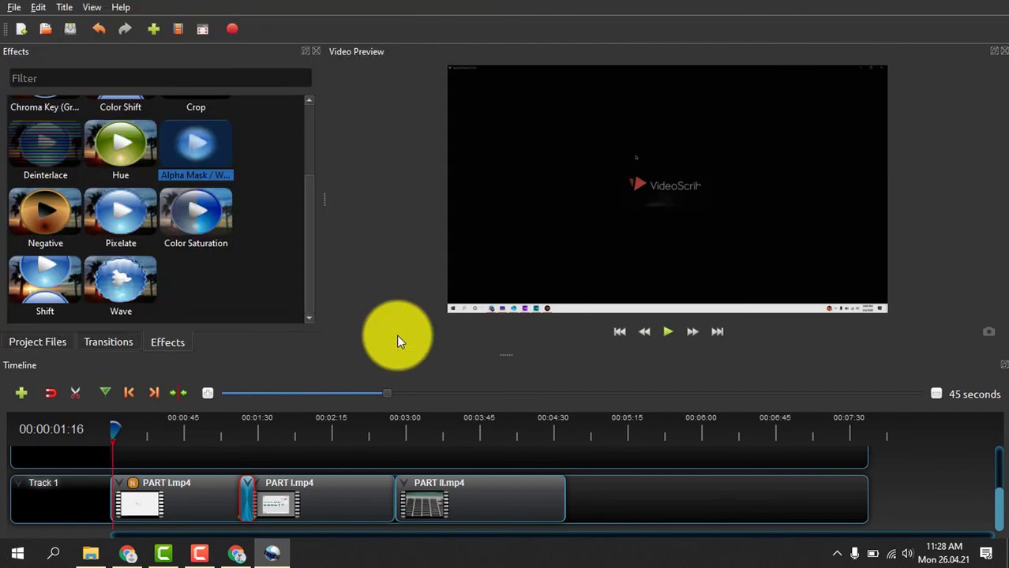
Check the Downloads folder in File Explorer for the saved project file, and return to OpenShot.
{"action": "left_click", "coordinate": [100, 557]}
{"action": "left_click", "coordinate": [90, 128]}
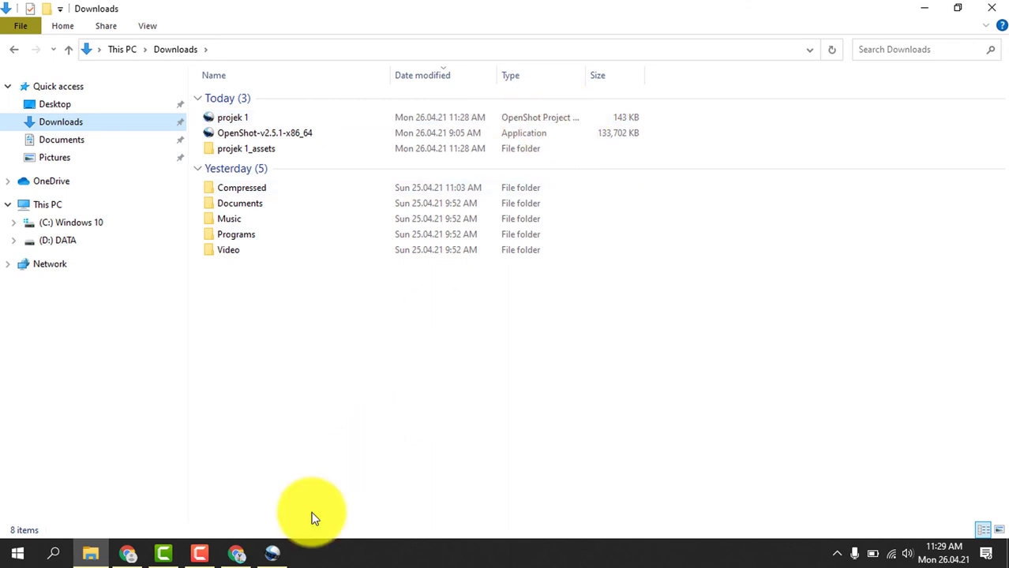
{"action": "left_click", "coordinate": [271, 553]}
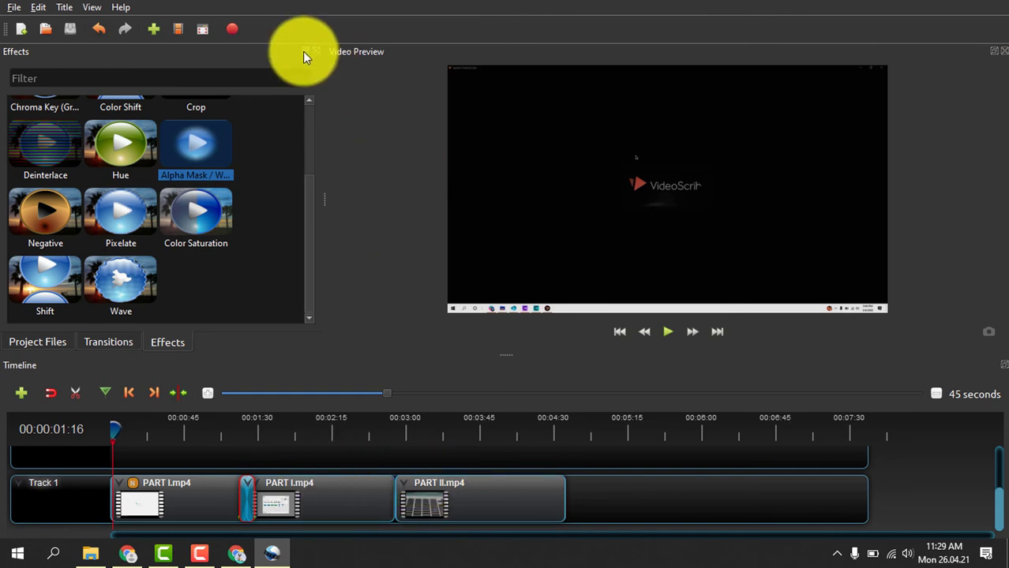
Start a video export and set its file name to "Projek 1".
{"action": "left_click", "coordinate": [235, 29]}
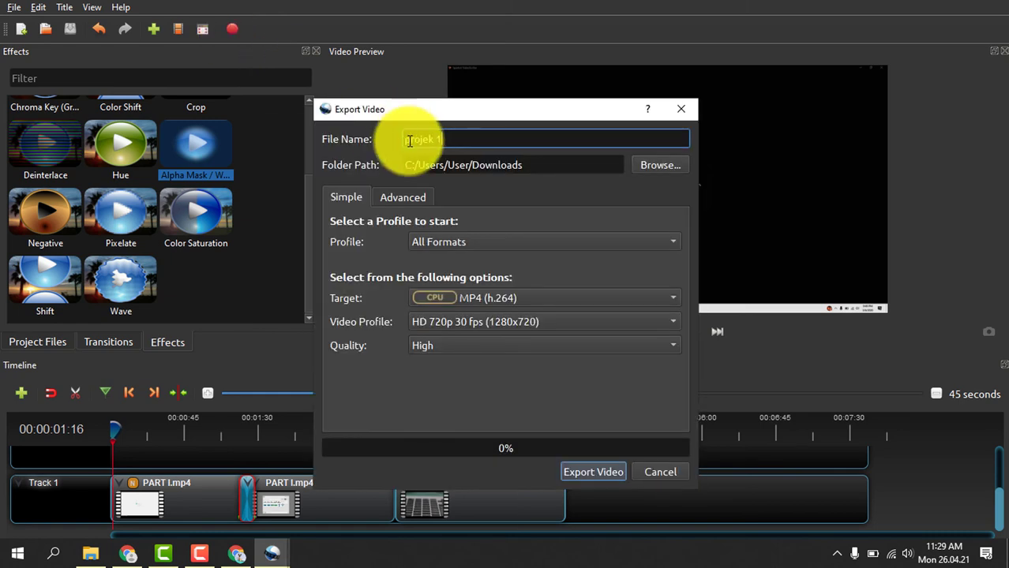
{"action": "left_click_drag", "start_coordinate": [450, 140], "coordinate": [411, 139]}
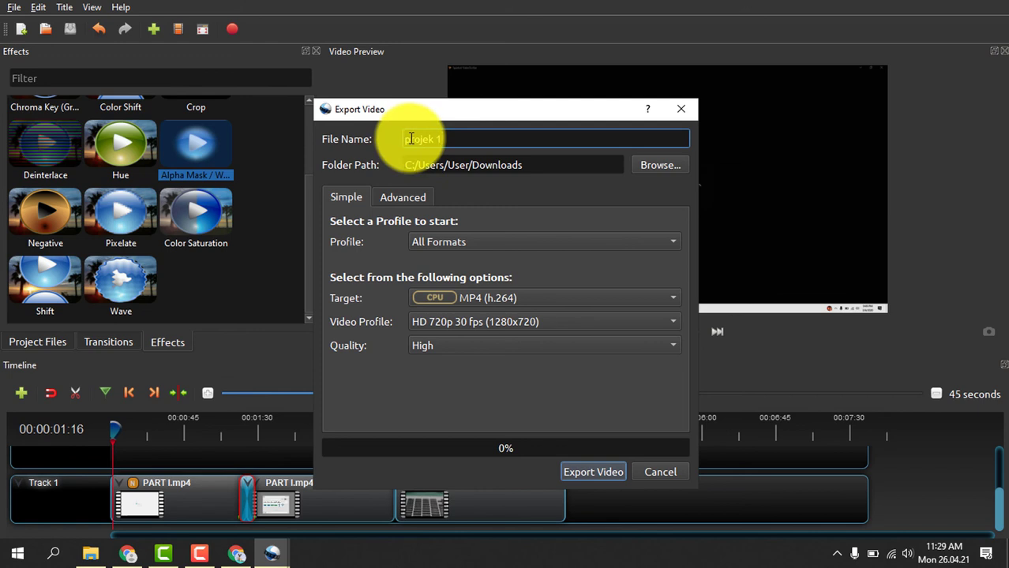
{"action": "type", "text": "r"}
{"action": "key", "text": "Delete"}
{"action": "key", "text": "Delete"}
{"action": "key", "text": "Delete"}
{"action": "type", "text": "P"}
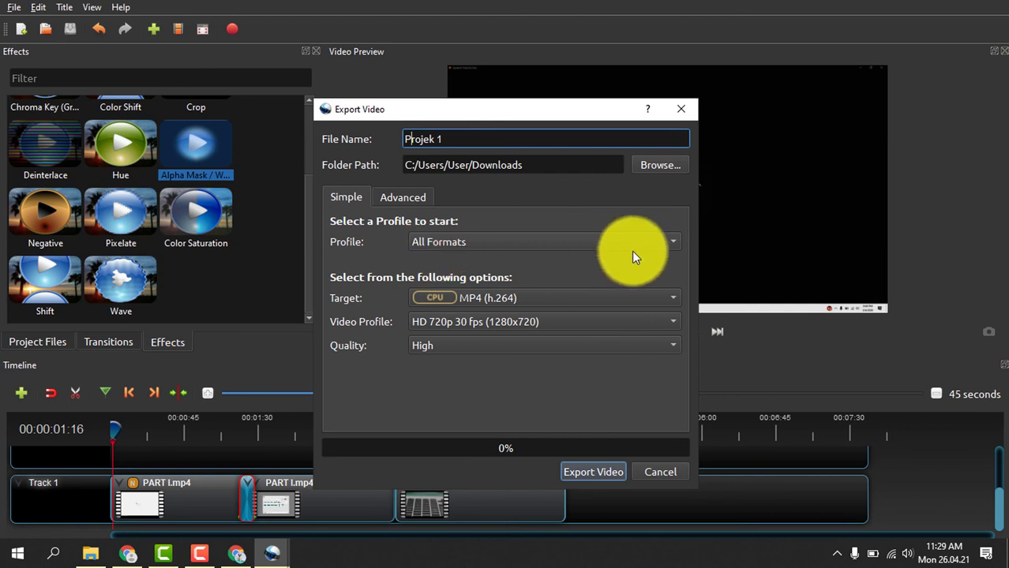
Review the export profiles and target formats, keeping All Formats as the profile and MP4 (h.264) as the target.
{"action": "left_click", "coordinate": [672, 246]}
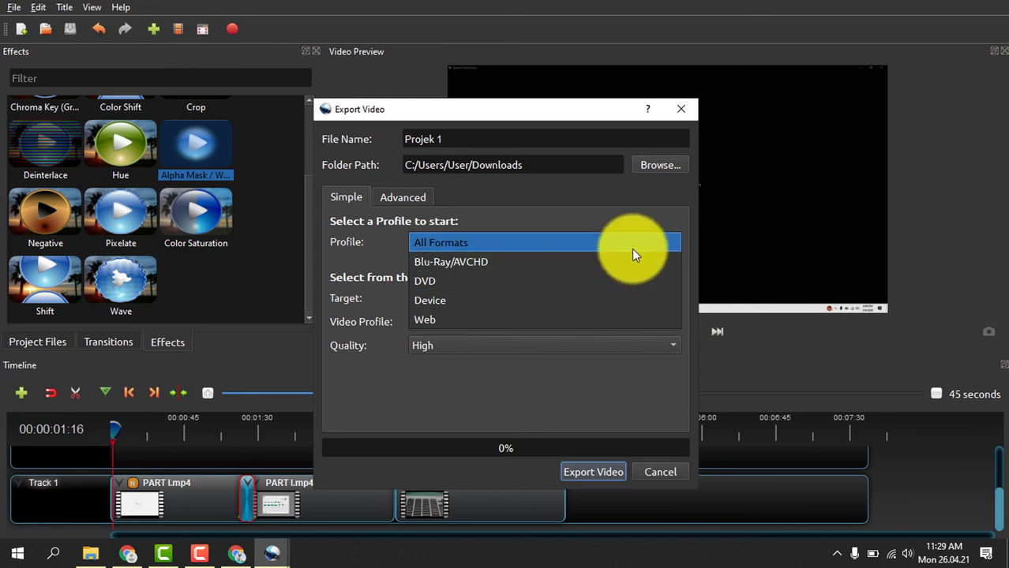
{"action": "left_click", "coordinate": [608, 244]}
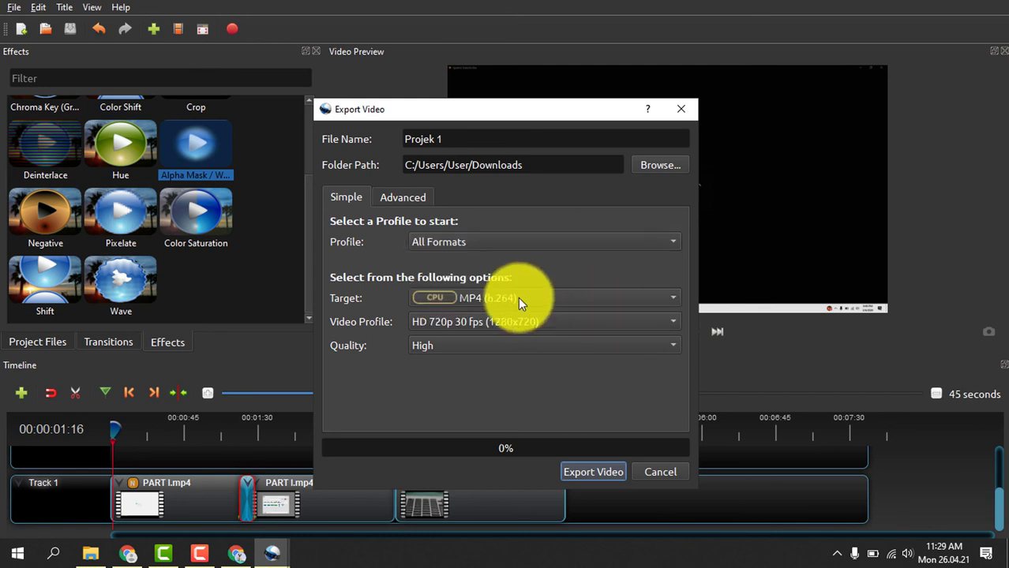
{"action": "left_click", "coordinate": [675, 300]}
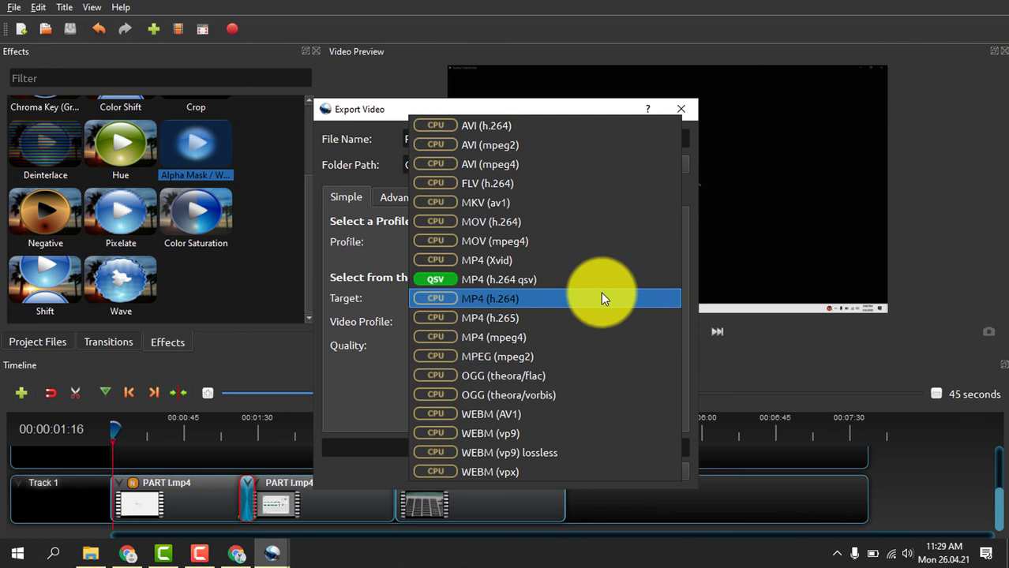
{"action": "left_click", "coordinate": [772, 357]}
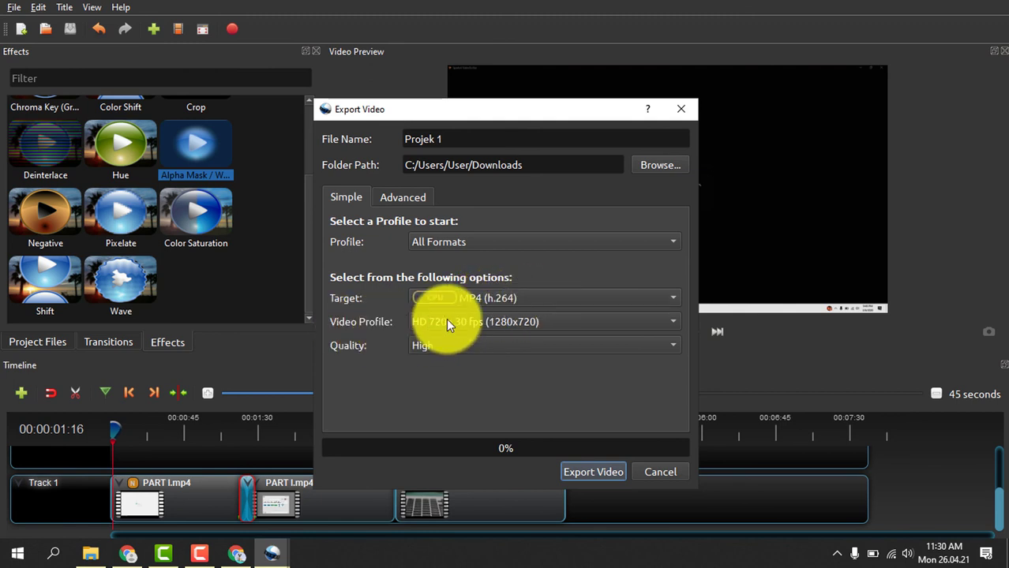
Set the export's video profile to HD Vertical 1080p 30 fps (1080x1920) and keep the quality at High.
{"action": "left_click", "coordinate": [669, 322]}
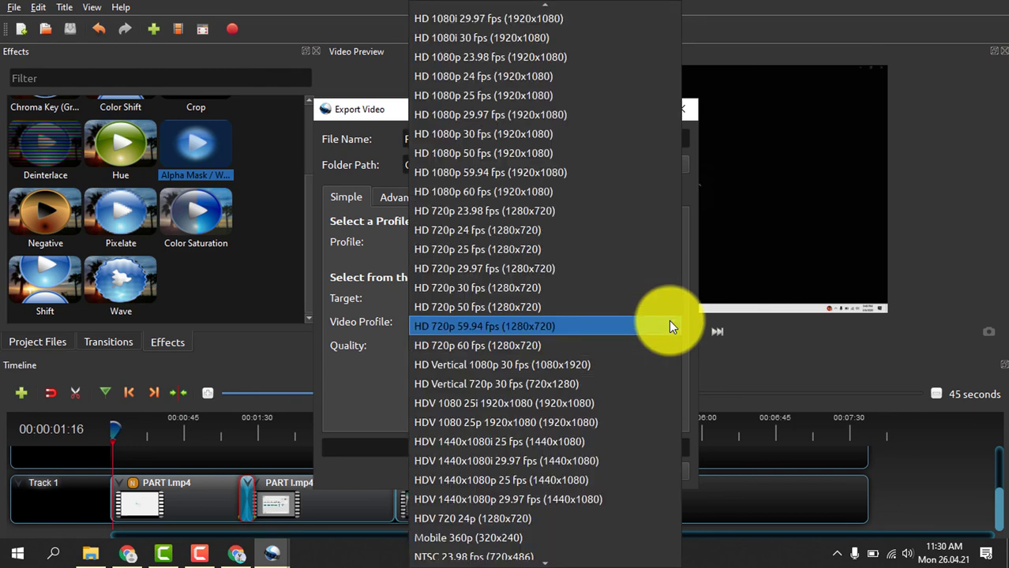
{"action": "left_click", "coordinate": [573, 368]}
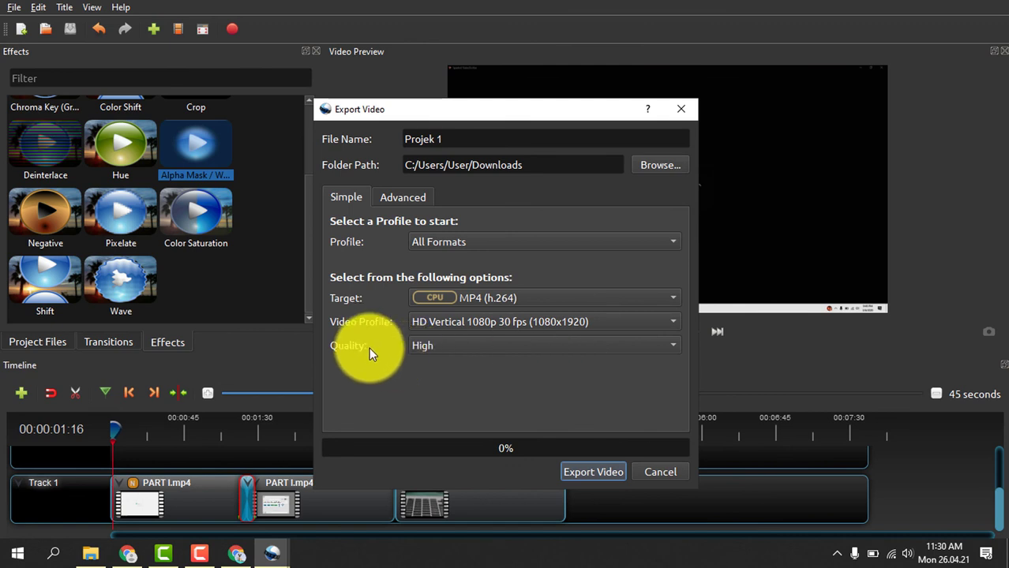
{"action": "left_click", "coordinate": [675, 346]}
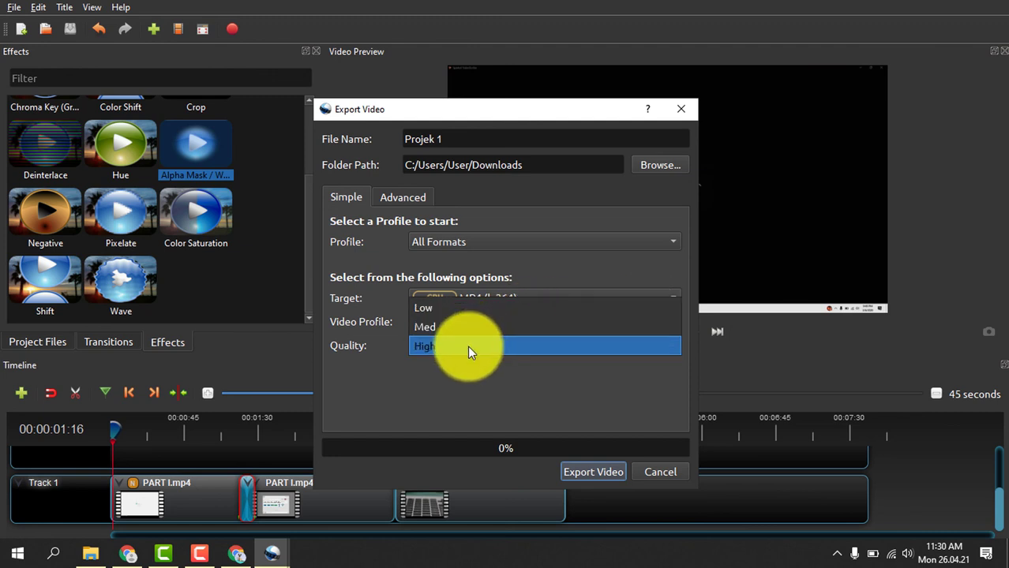
{"action": "left_click", "coordinate": [426, 348]}
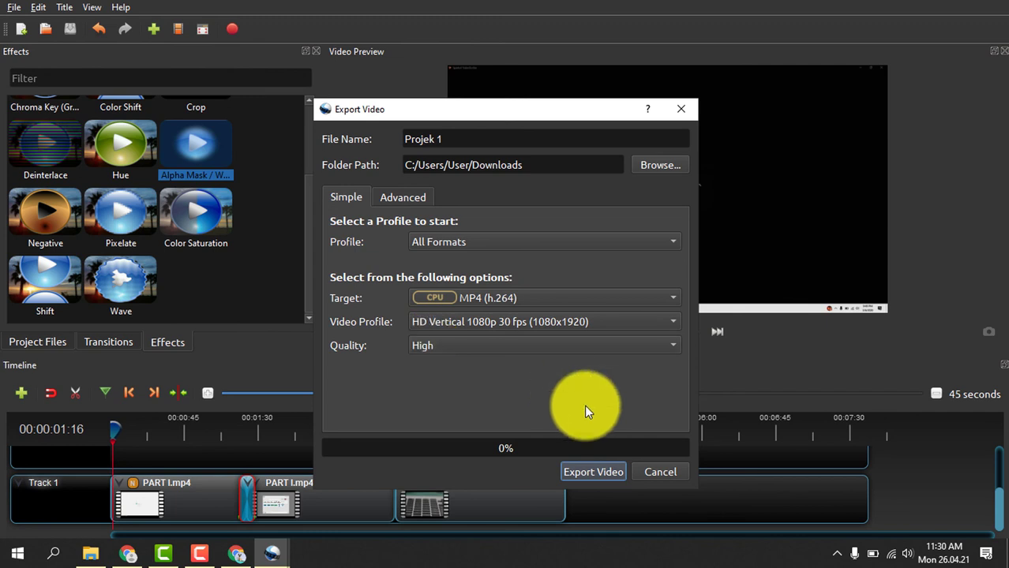
Export the video to the Downloads folder and close the export window once rendering finishes.
{"action": "left_click", "coordinate": [584, 472]}
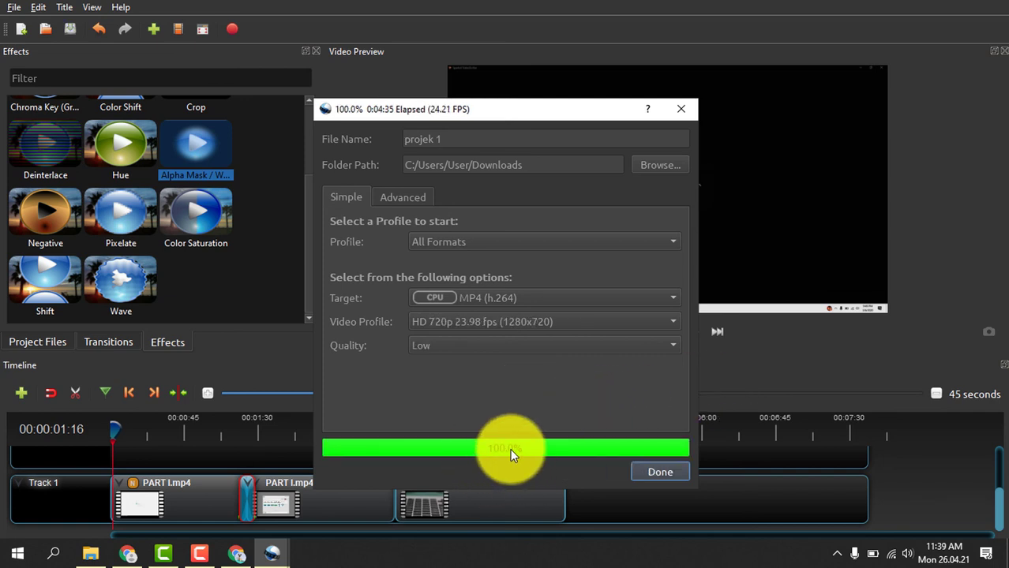
{"action": "left_click", "coordinate": [658, 474]}
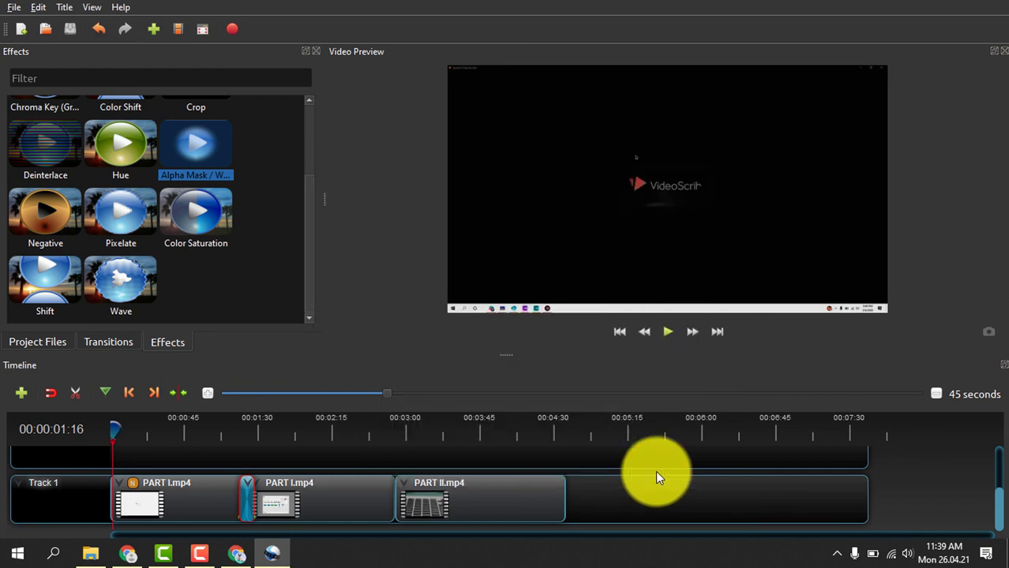
Switch to File Explorer and compare the exported video with the OpenShot project file in the Downloads folder.
{"action": "left_click", "coordinate": [98, 560]}
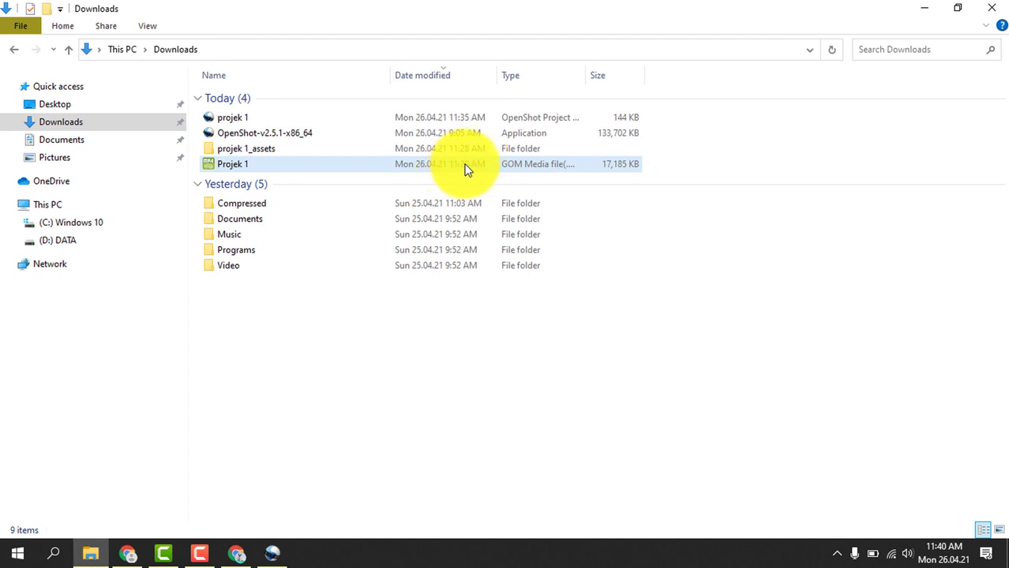
{"action": "left_click", "coordinate": [499, 123]}
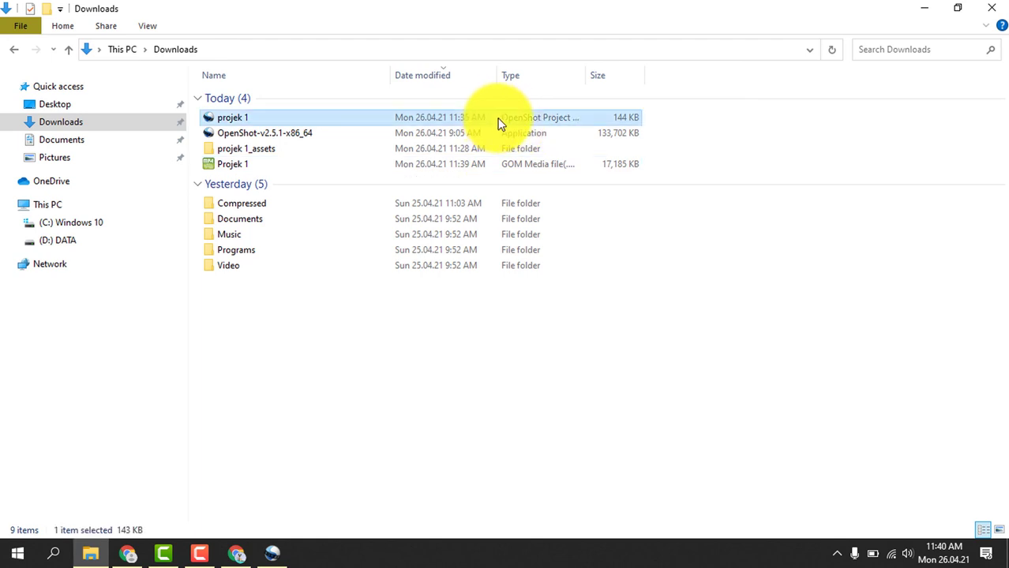